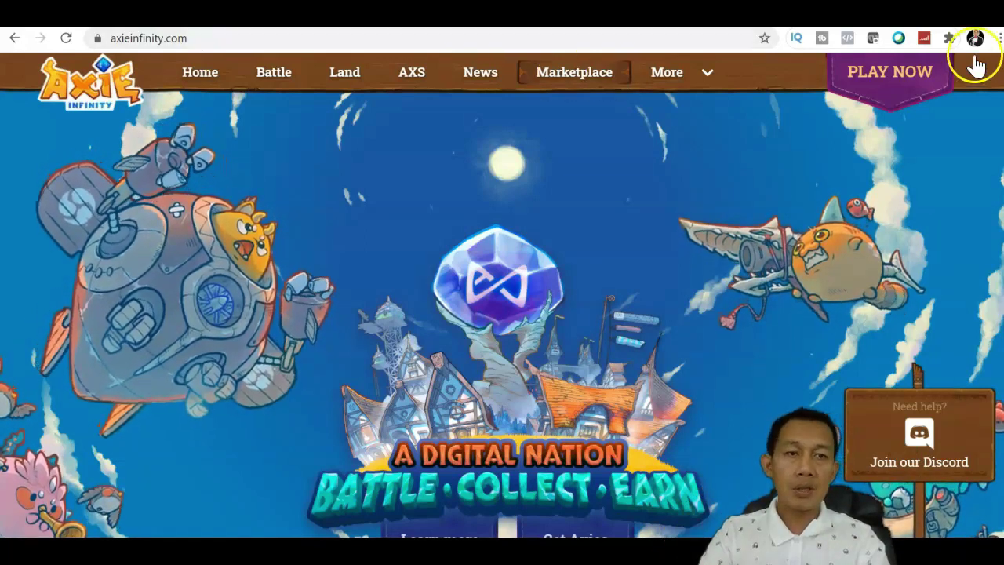
Step: Open the Axie Infinity marketplace and go to its login options
click(573, 73)
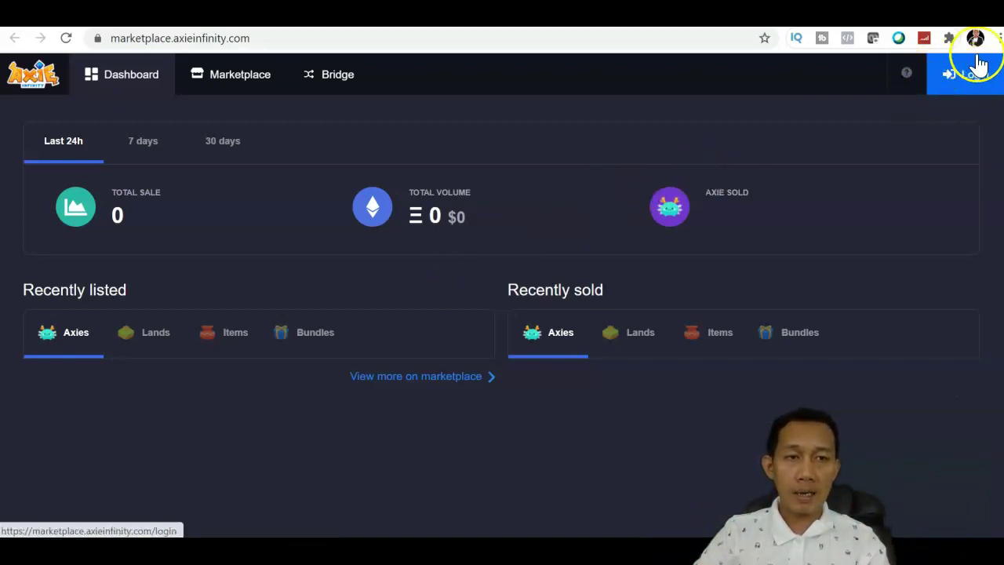
click(964, 77)
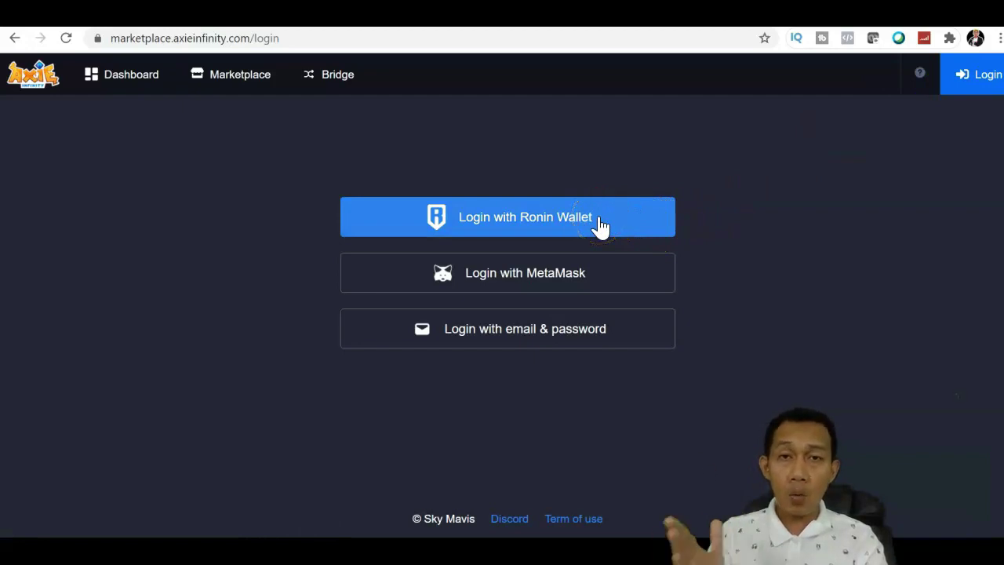
click(594, 287)
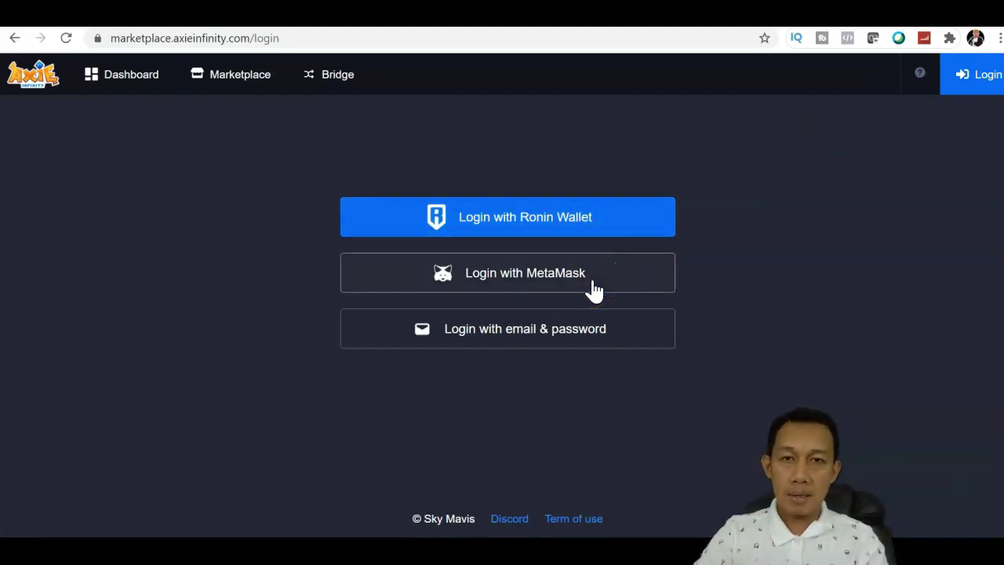
click(625, 287)
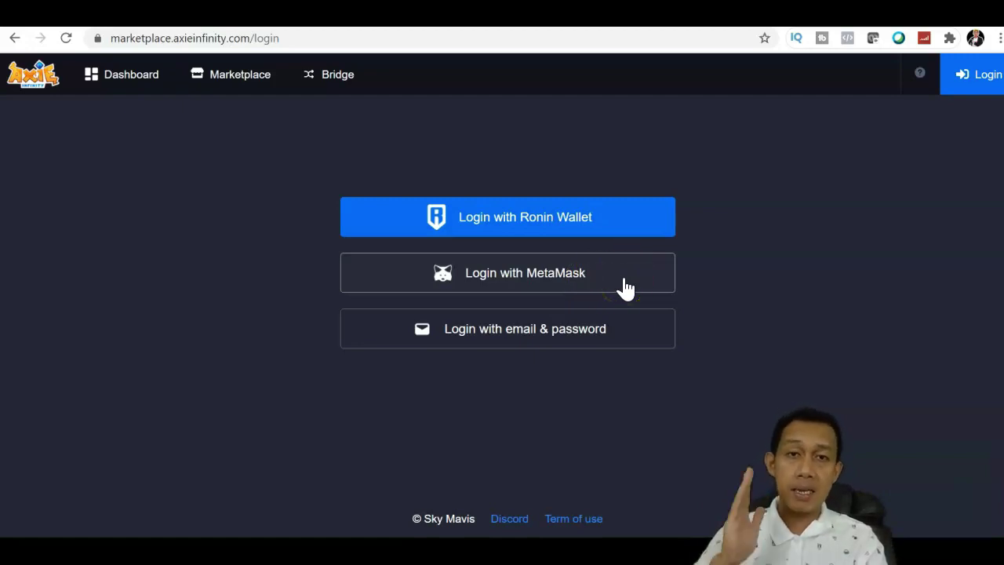
click(623, 229)
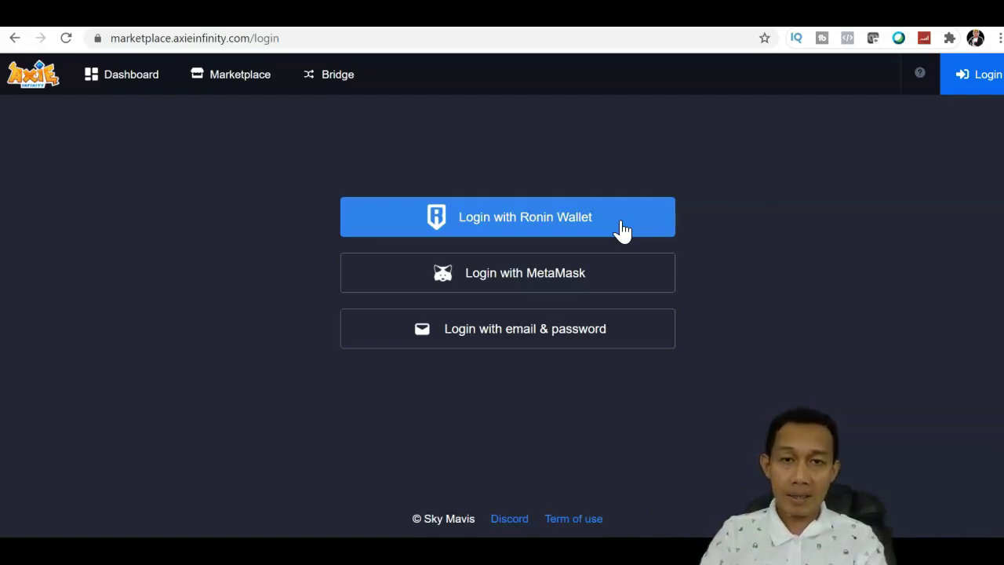
Step: Choose to log in with Ronin Wallet and open the wallet's download page for Chrome
click(452, 234)
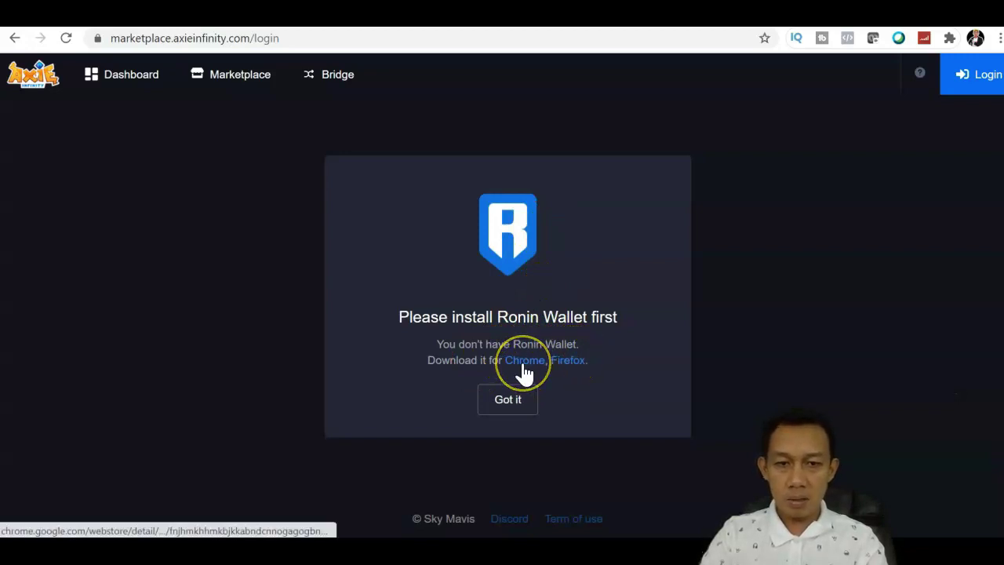
click(566, 362)
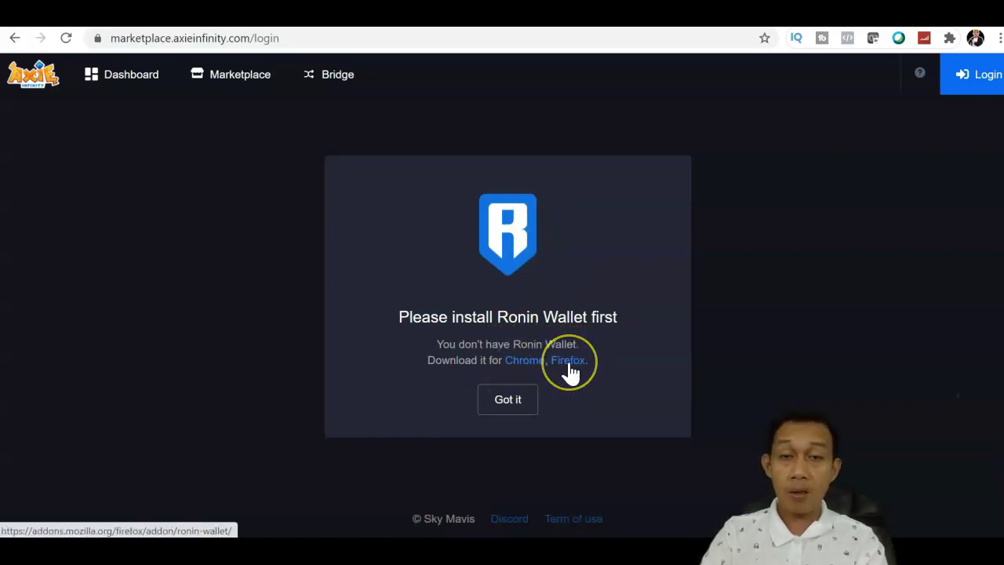
click(518, 368)
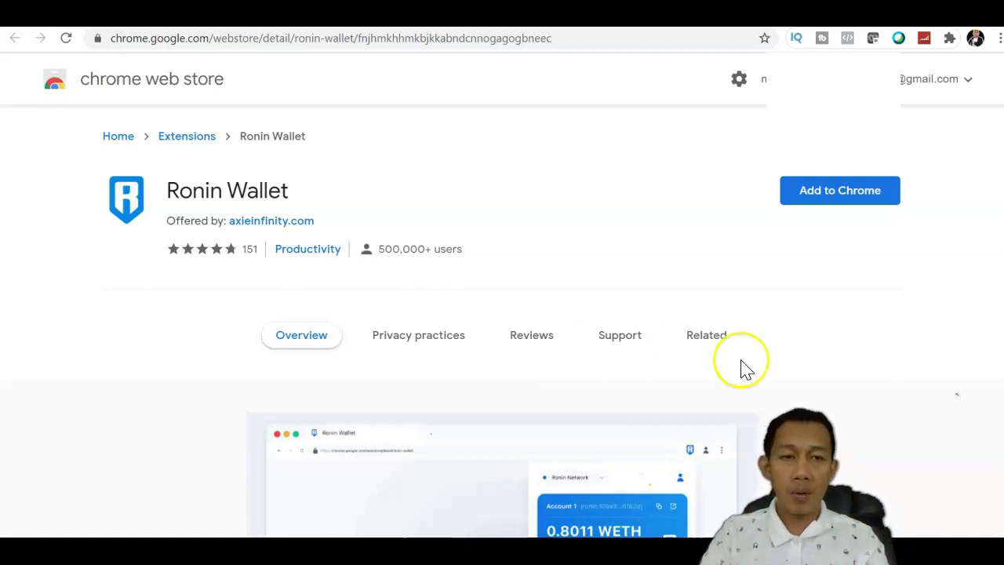
Step: Add the Ronin Wallet extension to Chrome and check the list of installed extensions
click(794, 213)
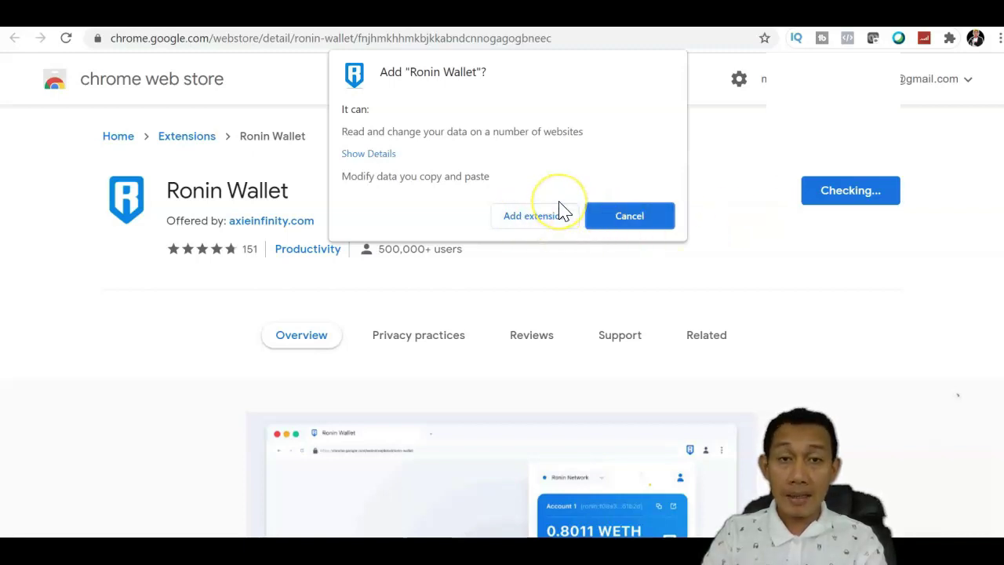
click(532, 220)
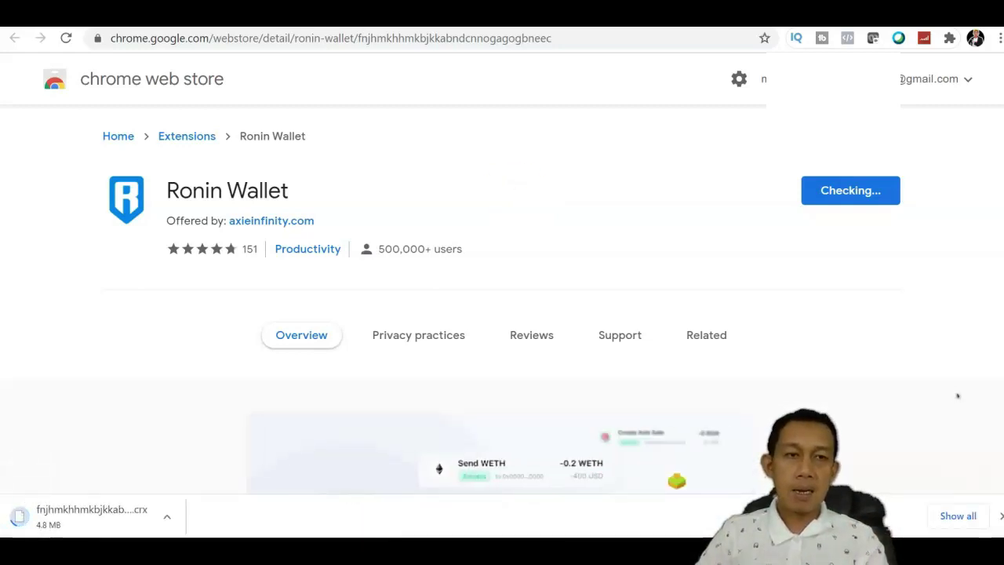
click(50, 514)
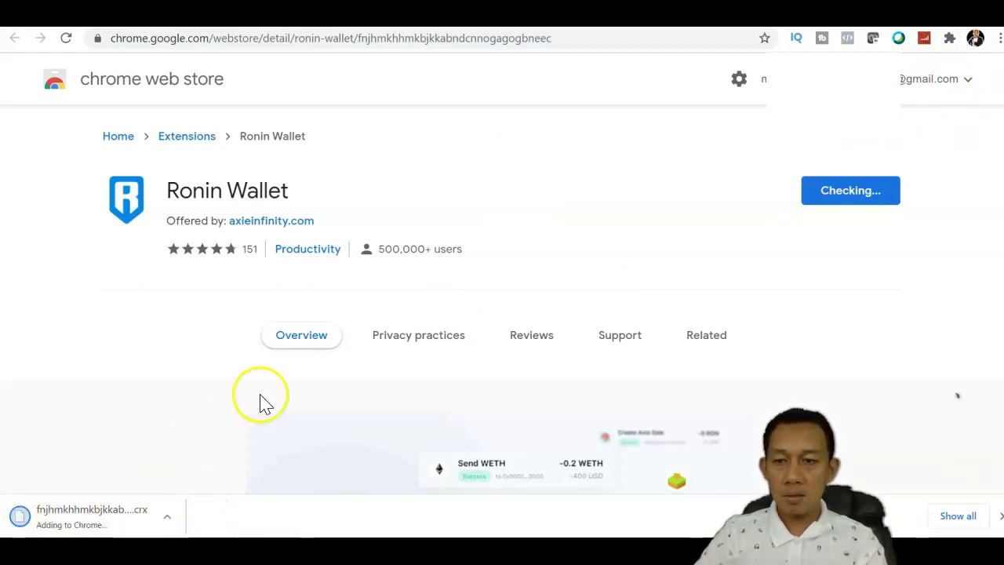
click(950, 39)
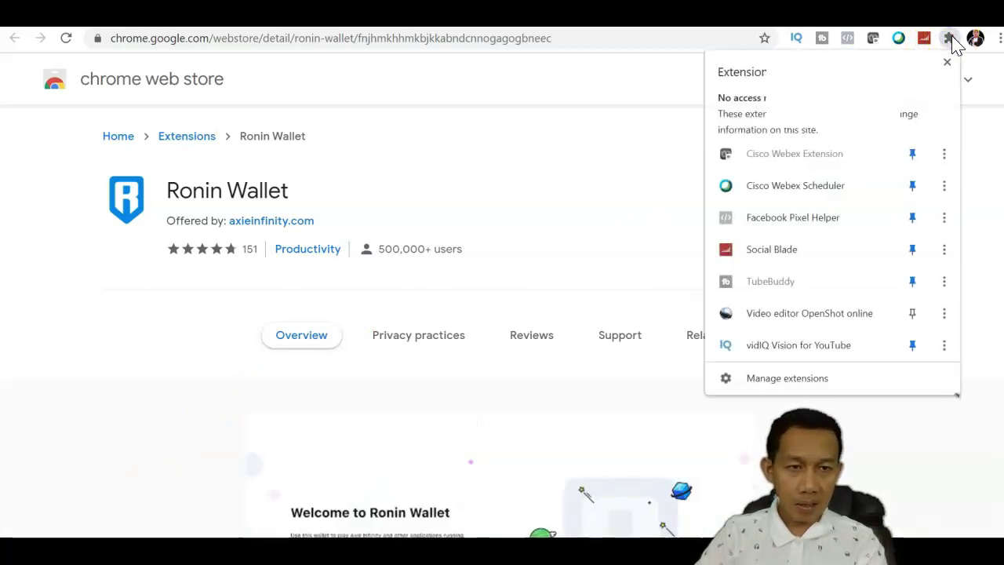
click(676, 335)
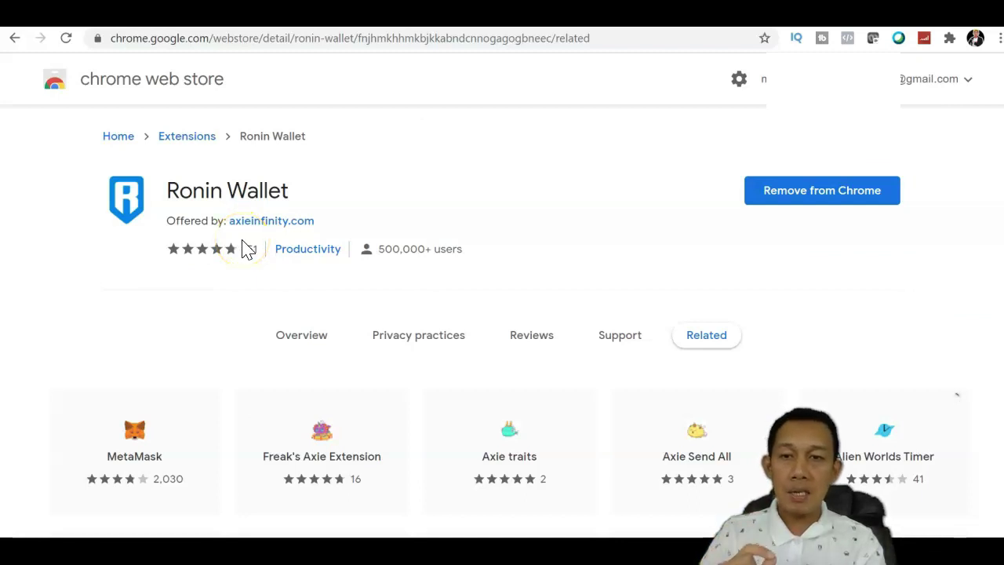
Step: Open the newly installed Ronin Wallet extension and get started with its setup
mouse_move(200, 228)
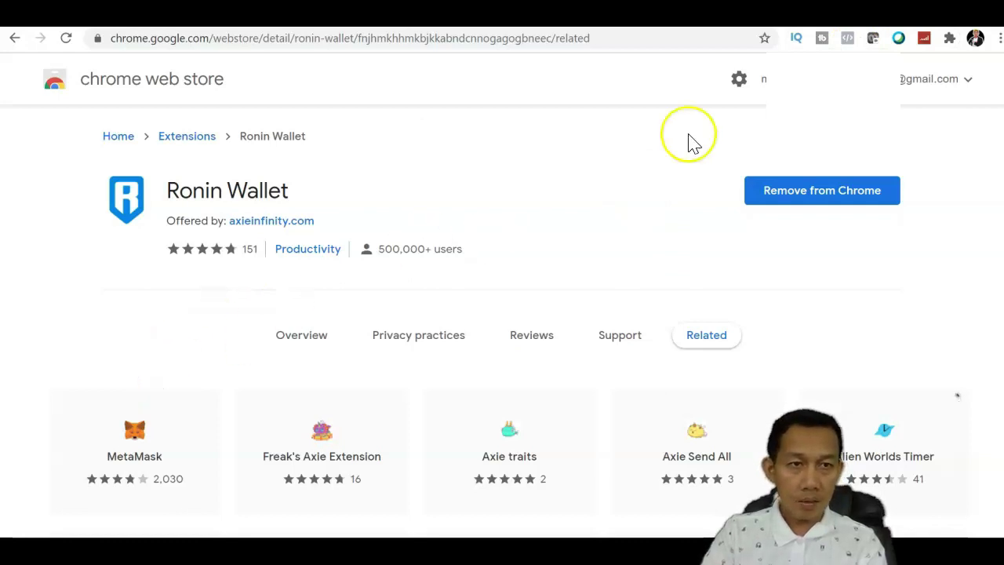
click(950, 41)
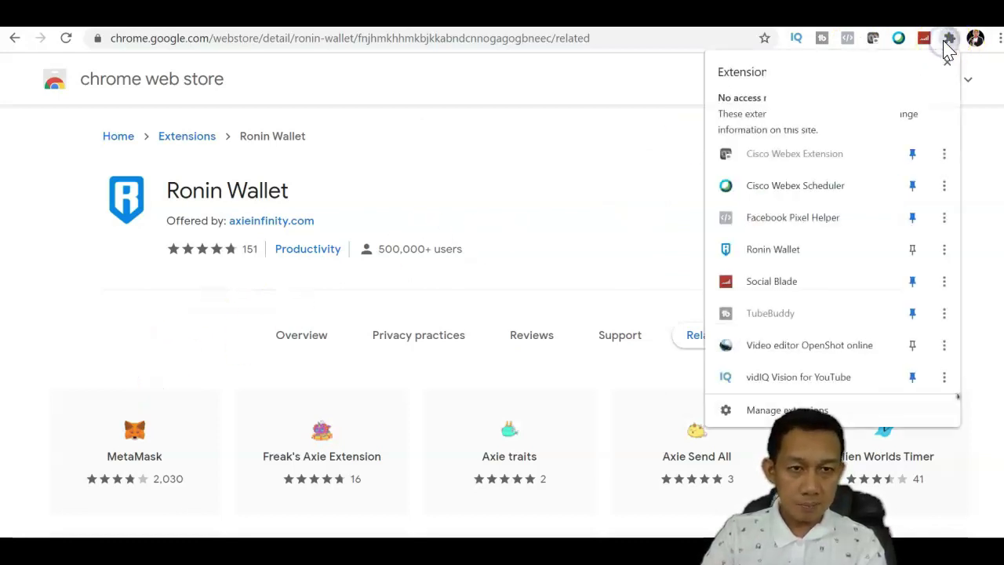
click(803, 253)
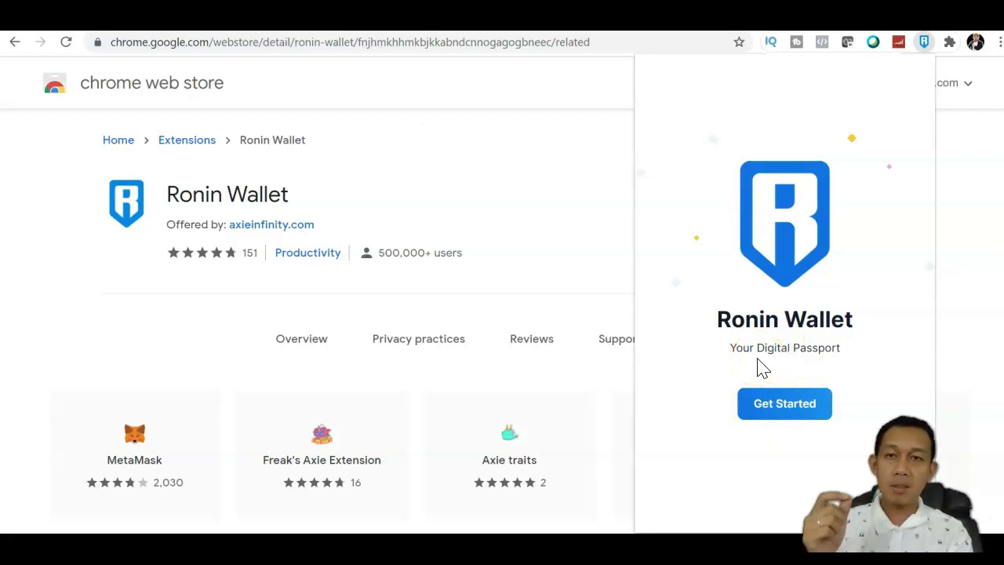
click(772, 409)
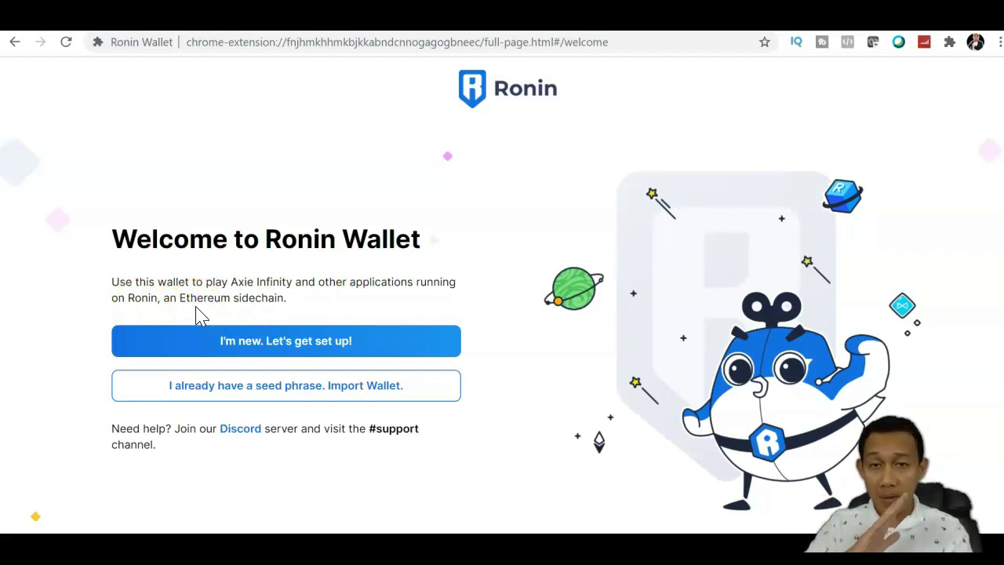
Step: Set up a new Ronin wallet as a new user, entering and confirming the wallet password
click(280, 342)
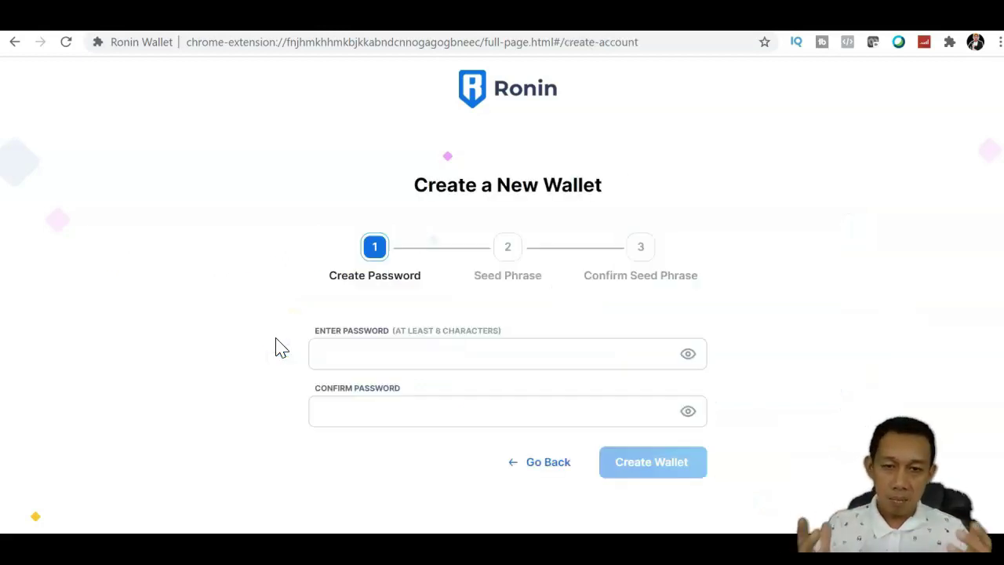
click(347, 355)
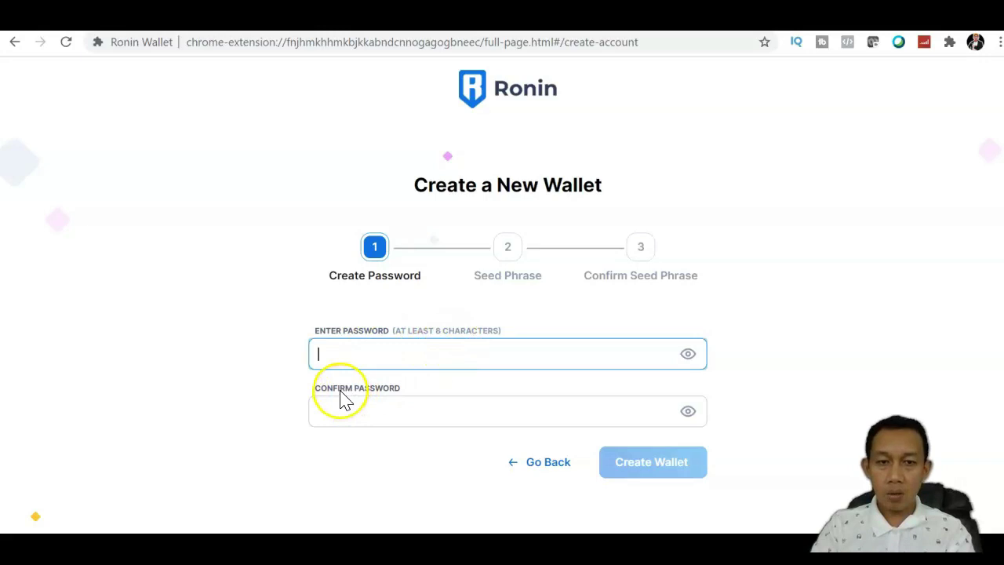
key(ctrl+v)
click(341, 416)
key(ctrl+v)
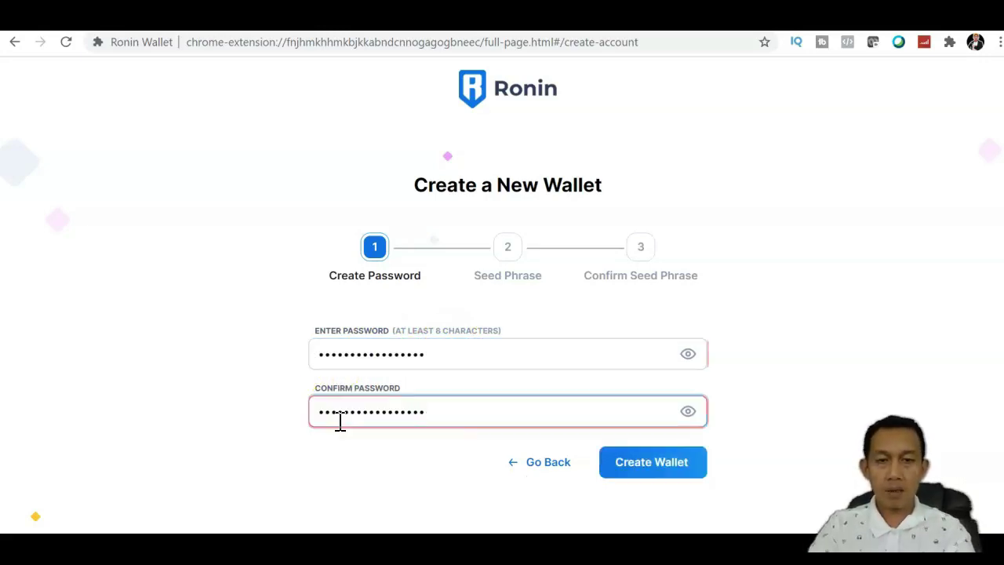
click(641, 469)
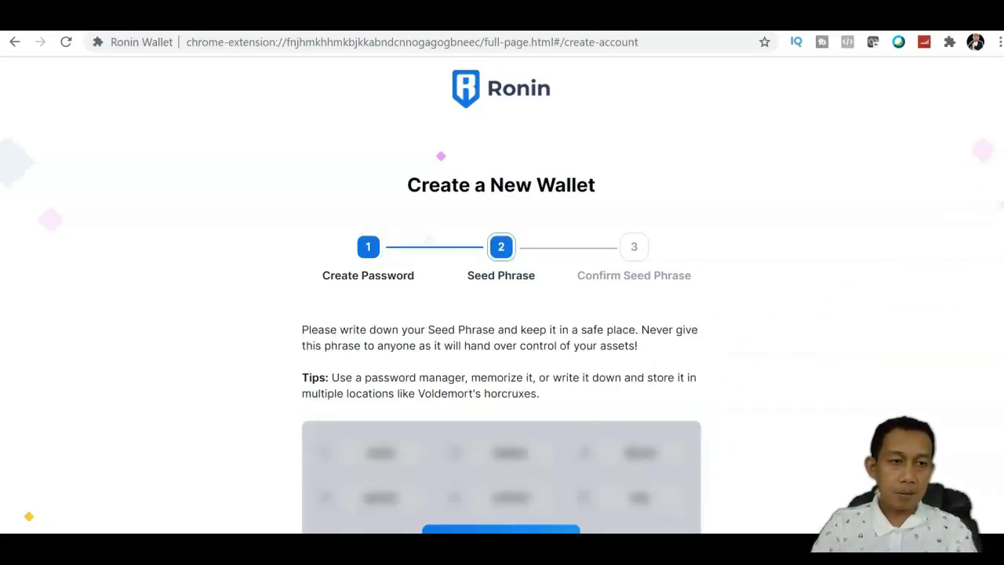
Step: Reveal the wallet's seed phrase and copy it to the clipboard
scroll(641, 474, down, 2)
scroll(502, 314, down, 1)
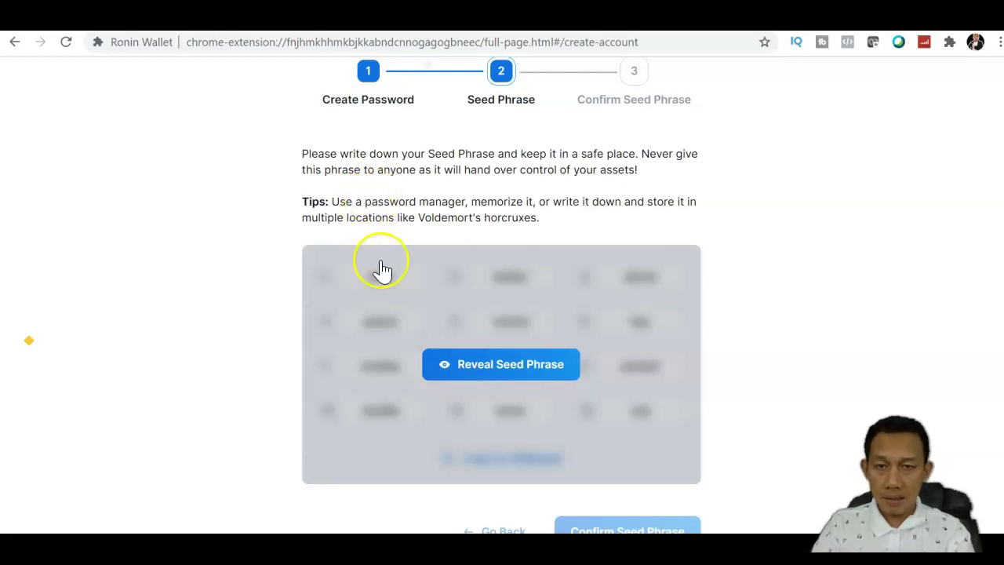
click(500, 364)
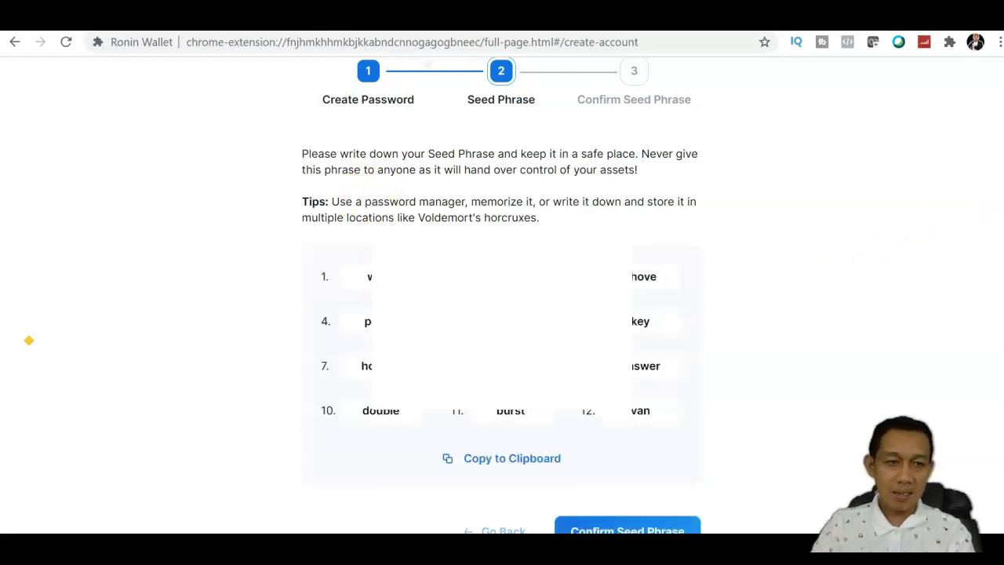
scroll(887, 258, down, 1)
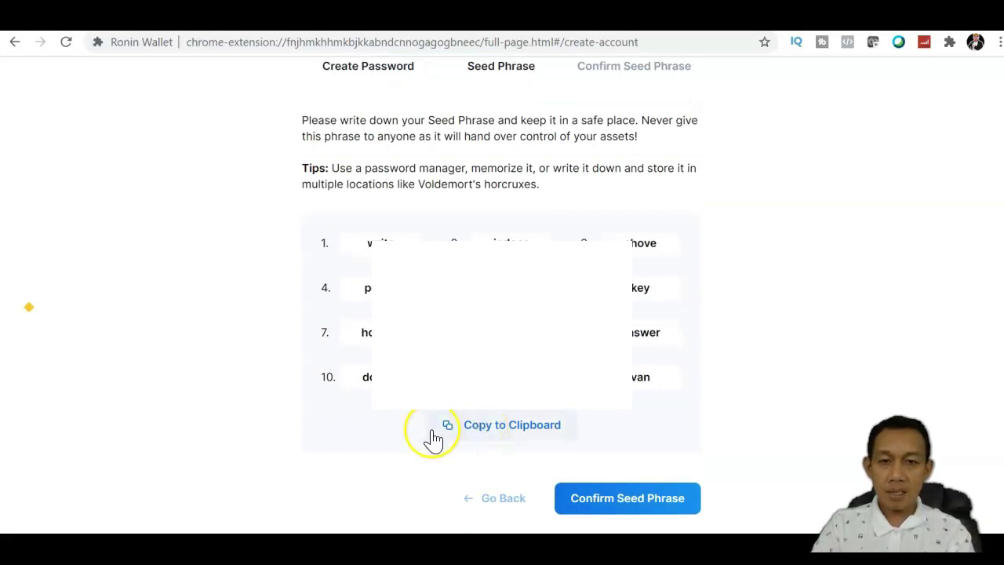
click(507, 430)
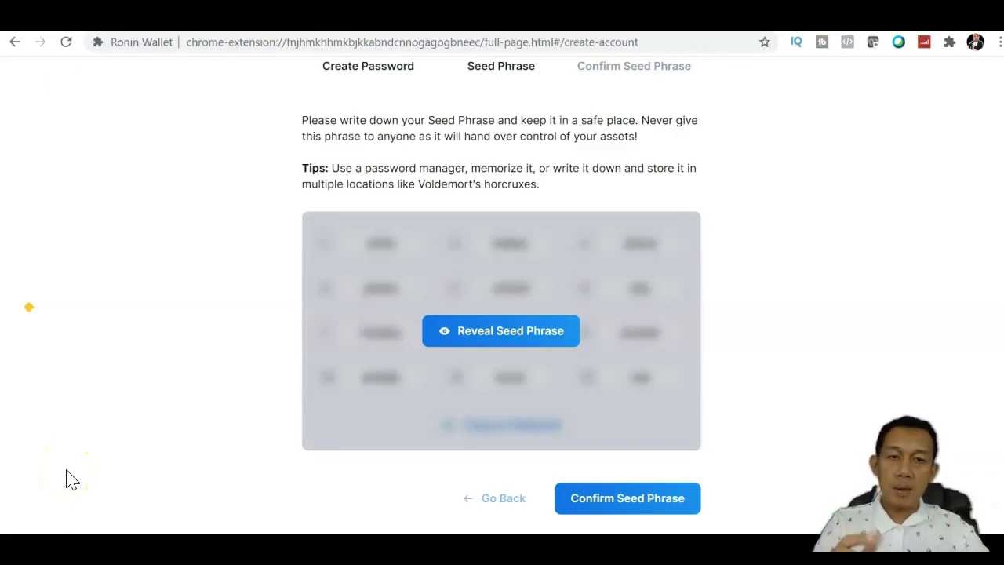
Step: Confirm the seed phrase with the requested words and finish creating the Ronin wallet
click(594, 506)
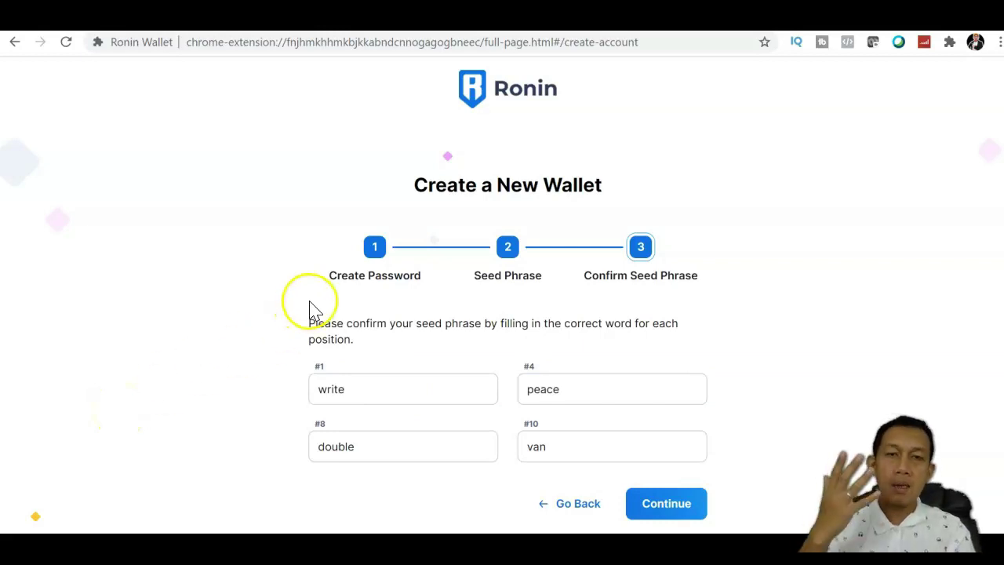
click(665, 502)
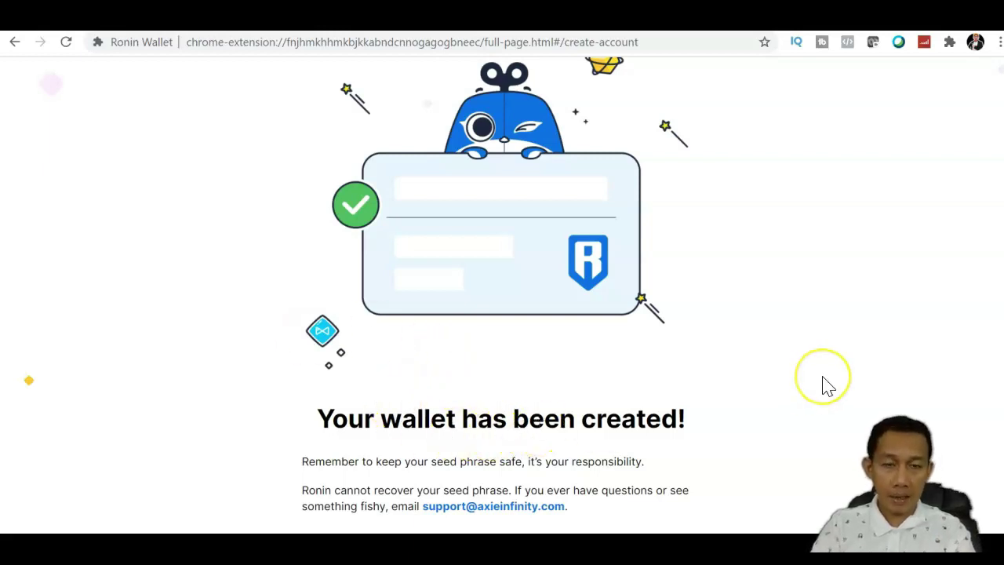
scroll(443, 63, up, 2)
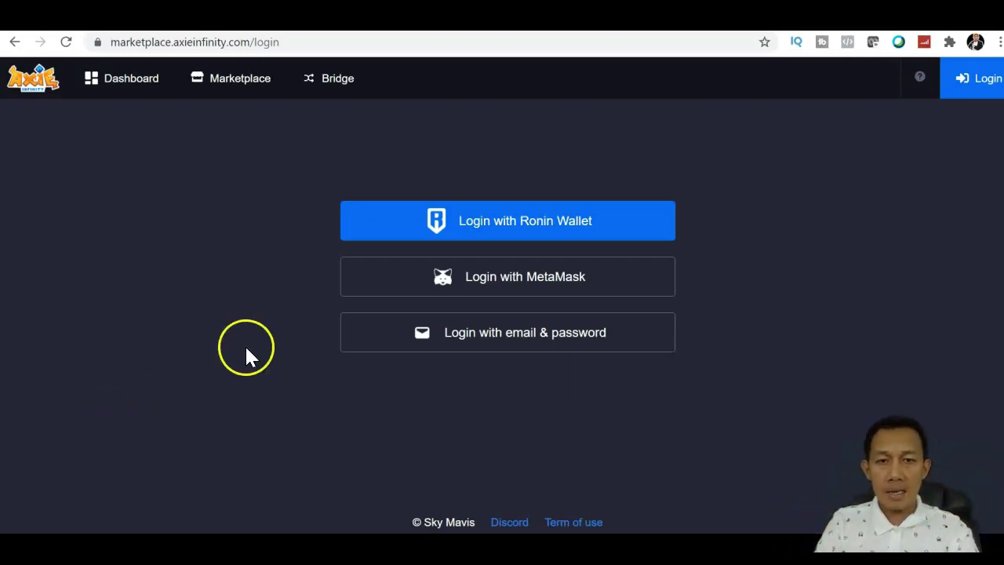
Step: Choose to log in to the Axie marketplace with MetaMask and open MetaMask's download page
click(502, 287)
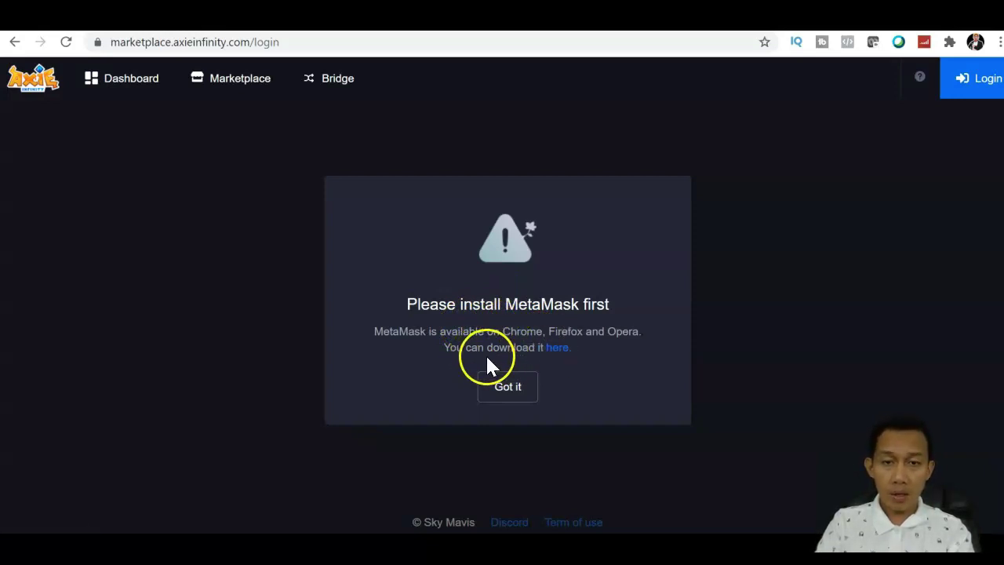
click(566, 351)
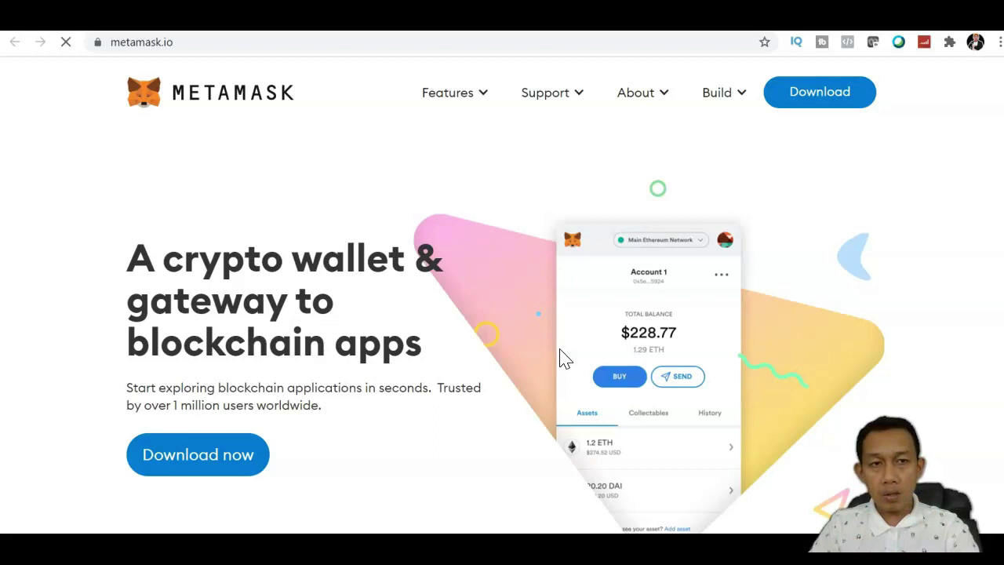
click(809, 103)
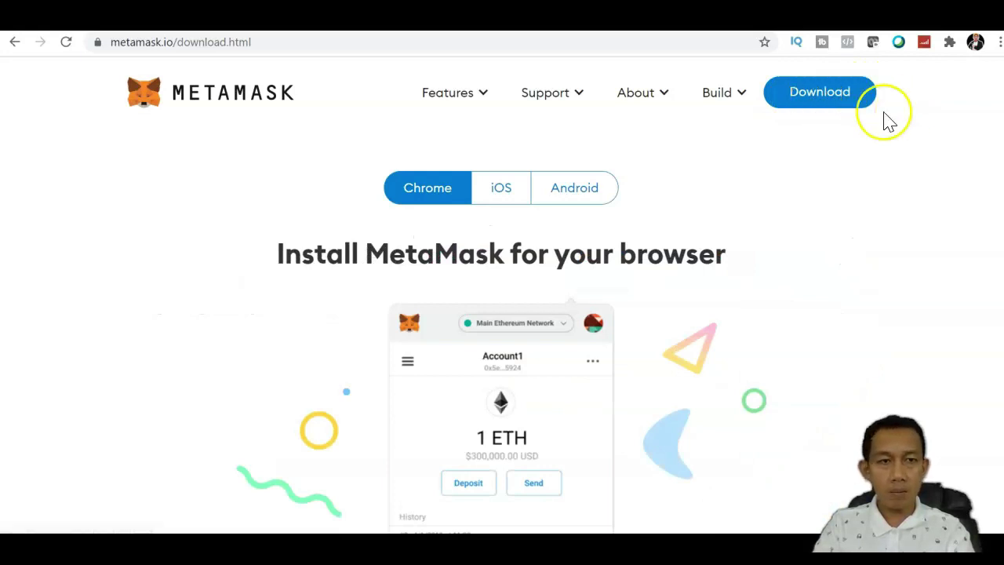
Step: Install the MetaMask extension for Chrome from the Chrome Web Store
scroll(502, 314, down, 2)
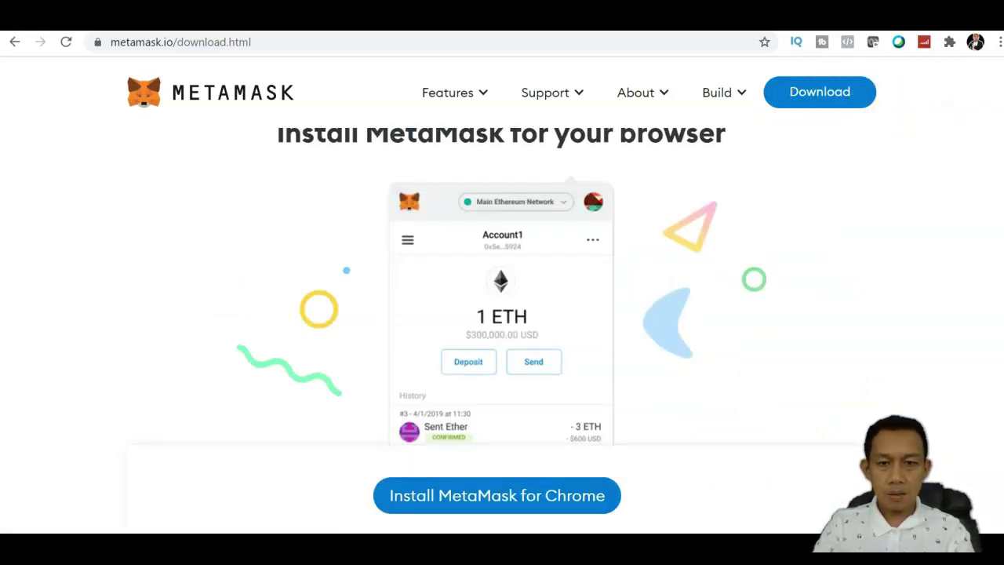
click(463, 503)
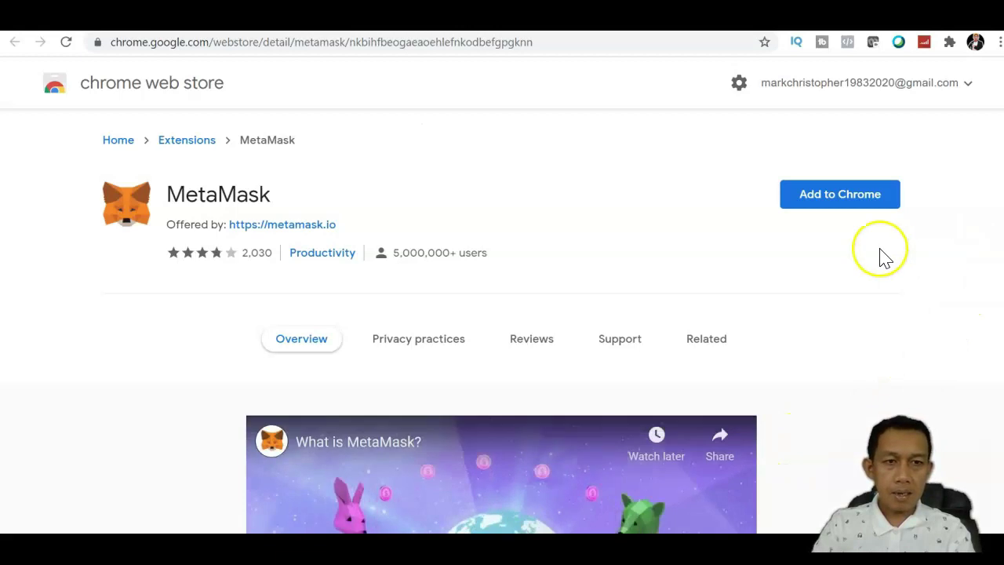
click(841, 203)
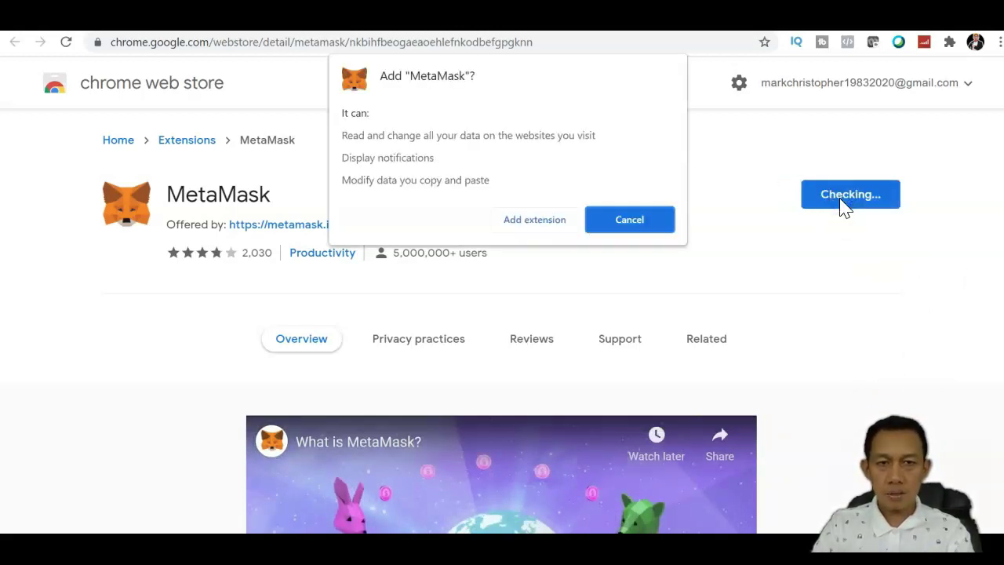
click(536, 221)
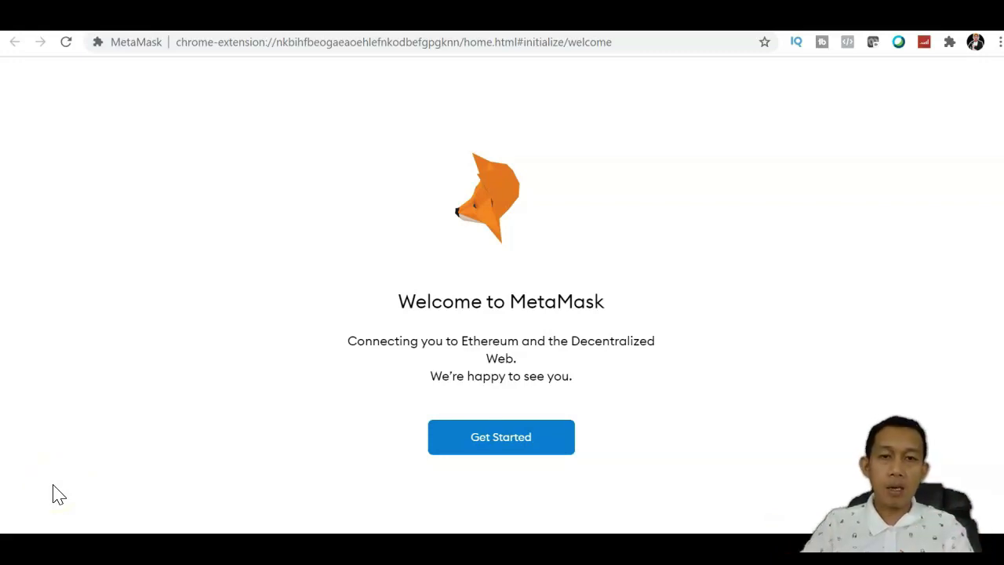
Step: Start the MetaMask setup, choose to import an existing wallet and agree to share usage data
click(487, 453)
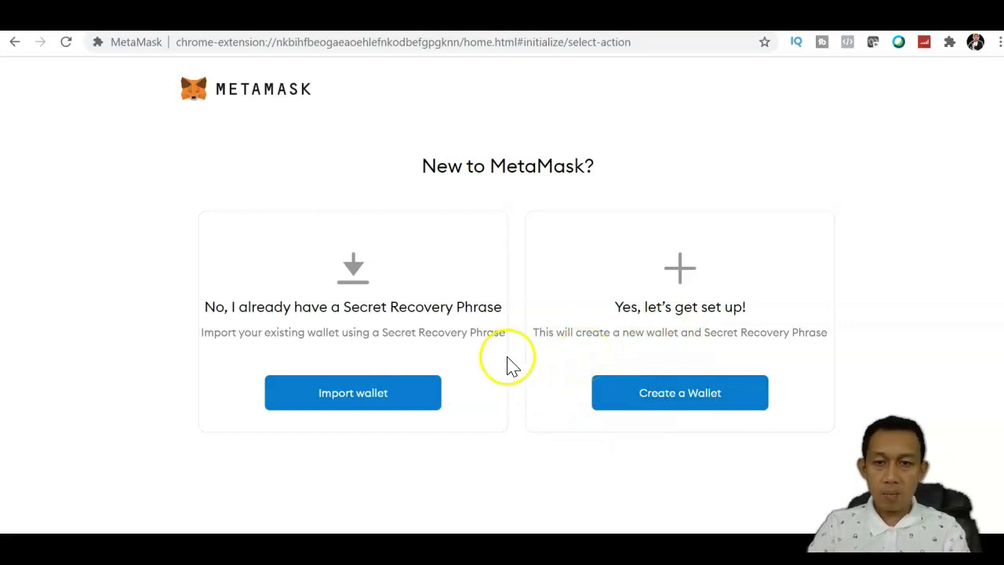
click(379, 394)
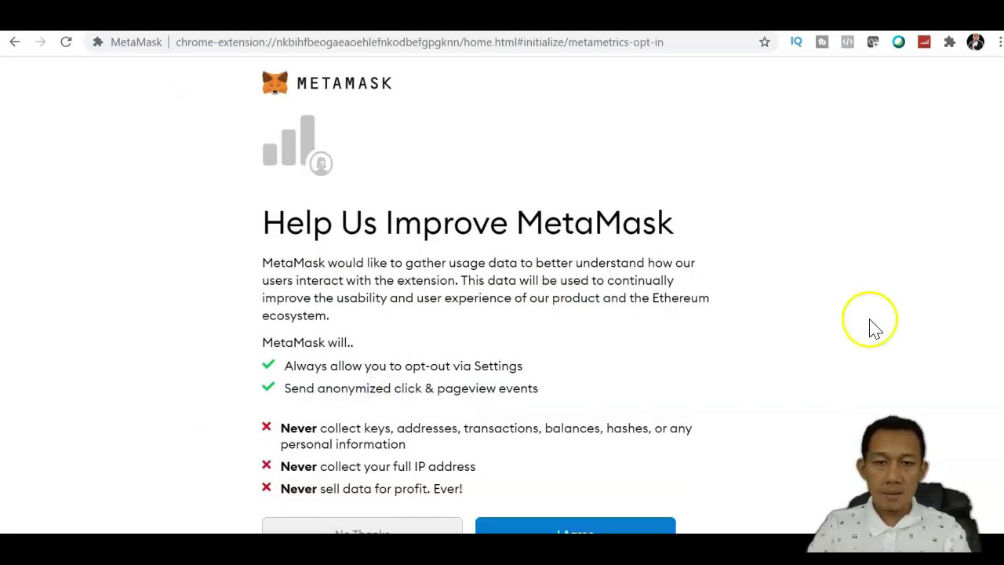
scroll(870, 327, down, 1)
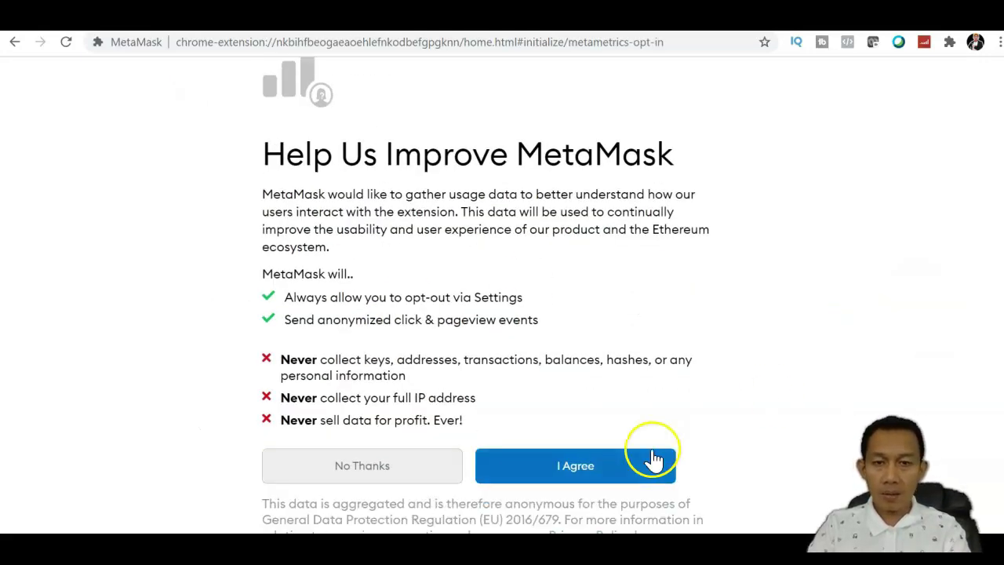
click(602, 477)
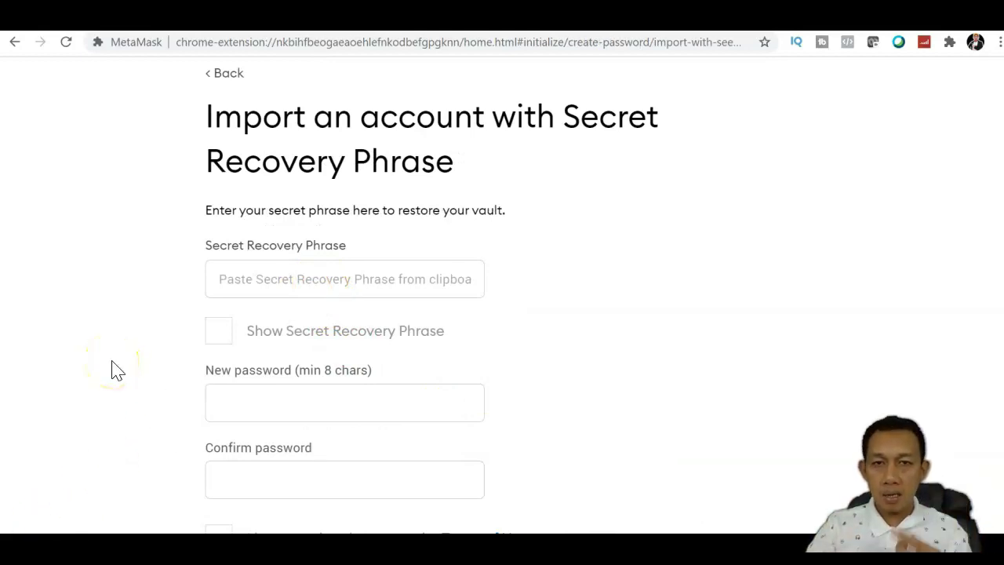
Step: Paste the Secret Recovery Phrase and fill in the new wallet password and its confirmation
click(243, 283)
key(ctrl+v)
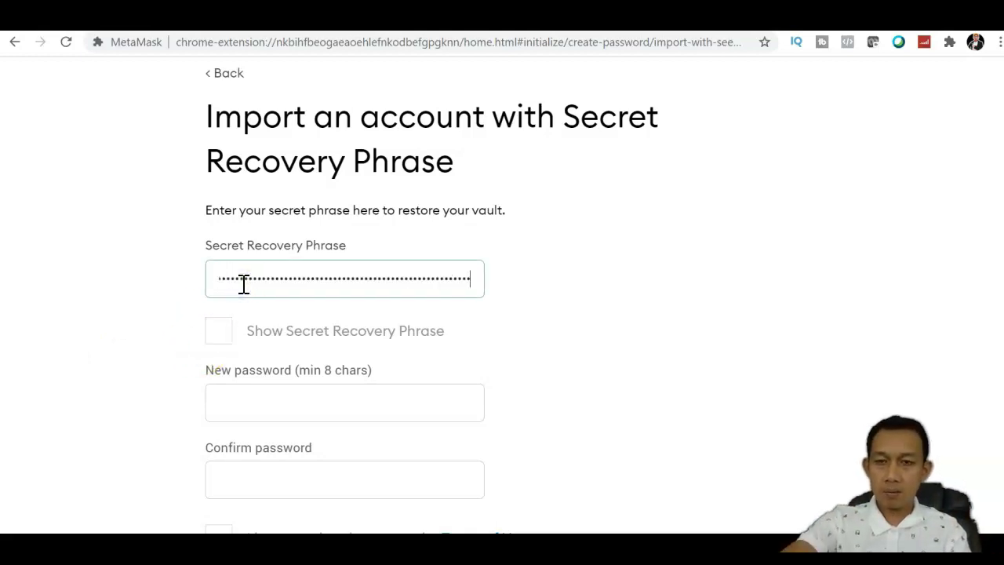
click(246, 400)
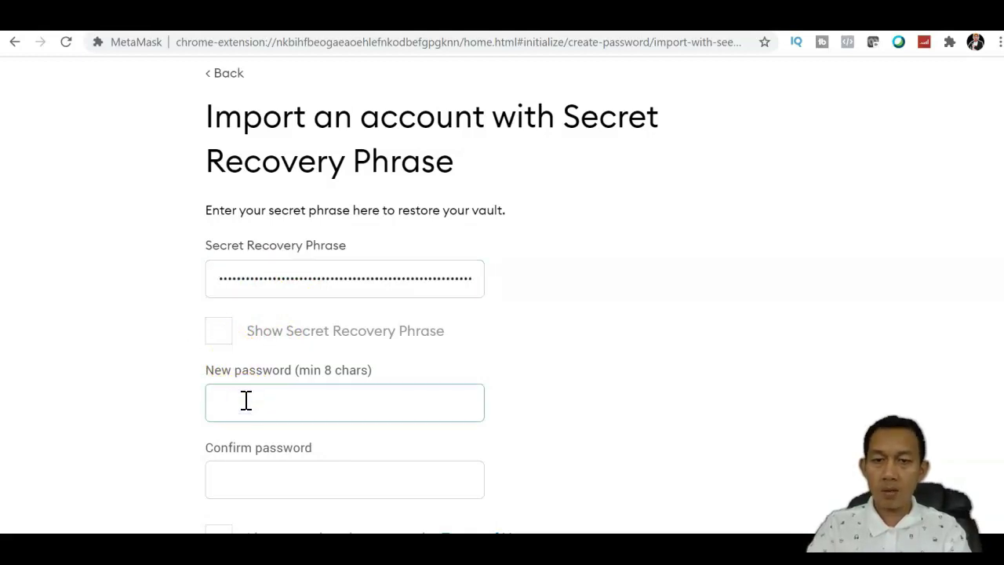
key(ctrl+v)
key(Tab)
key(ctrl+v)
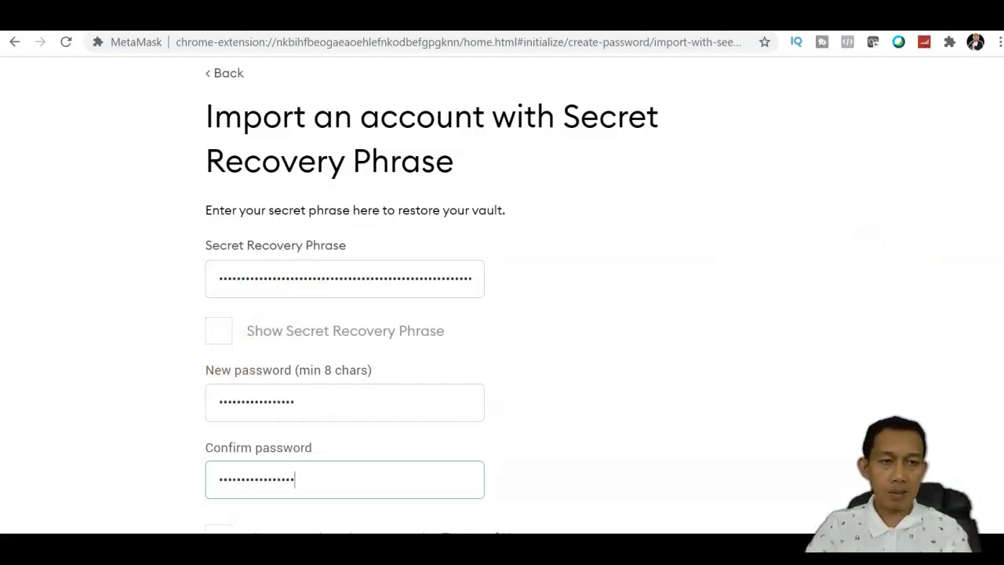
Step: Agree to the Terms of Use and import the wallet
scroll(836, 262, down, 1)
click(217, 459)
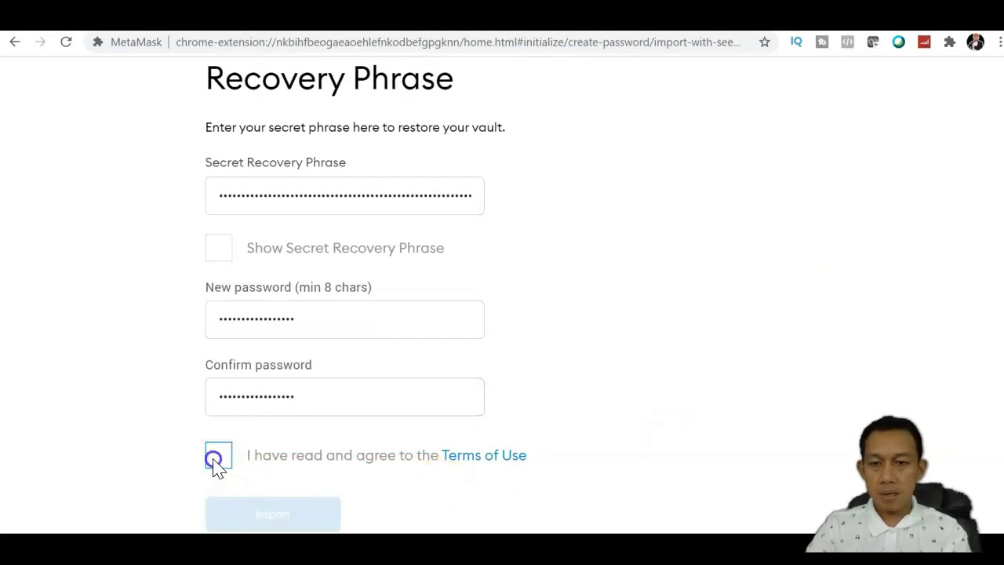
click(275, 517)
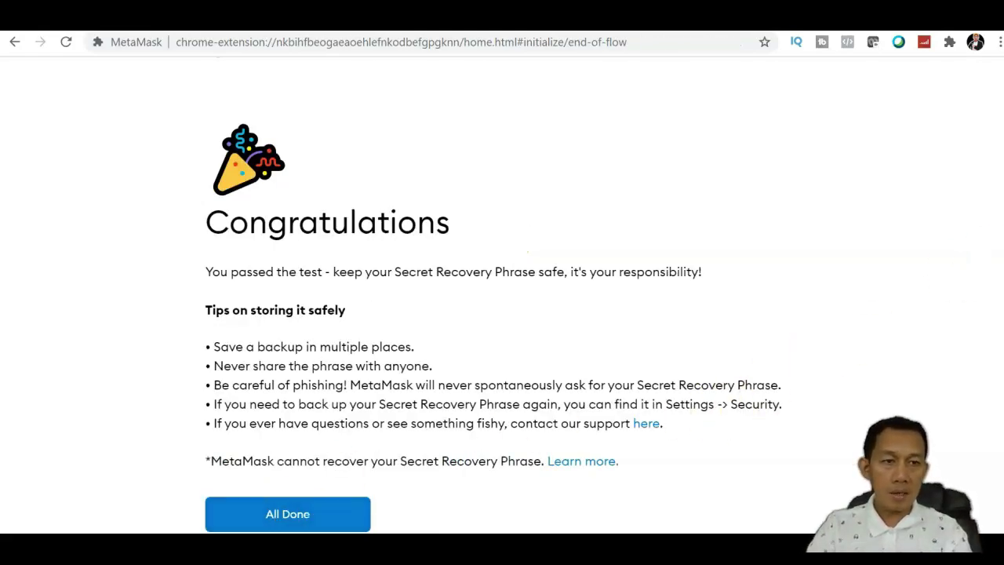
Step: Finish the MetaMask setup, dismiss the What's new notice and check the browser's list of extensions
click(301, 515)
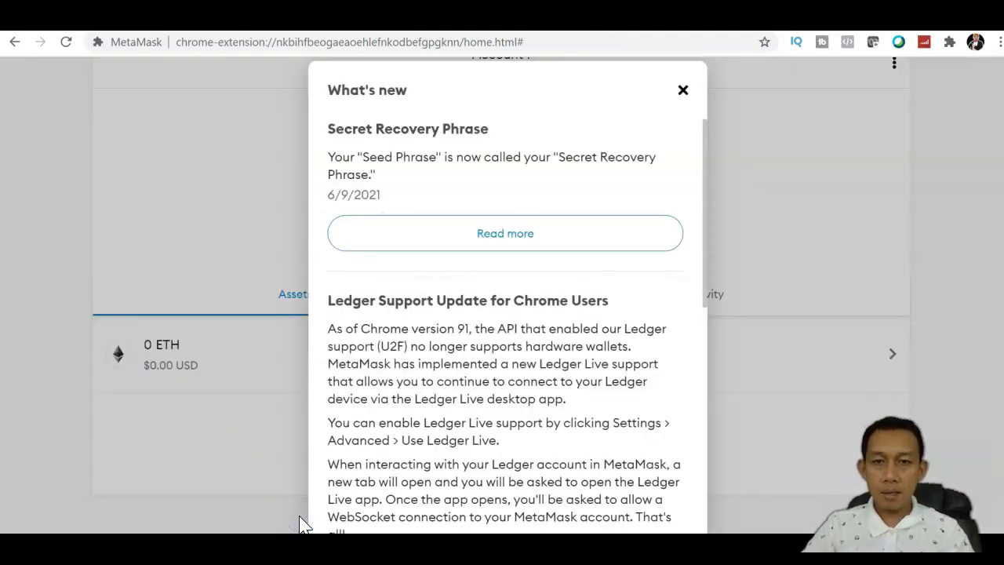
click(300, 518)
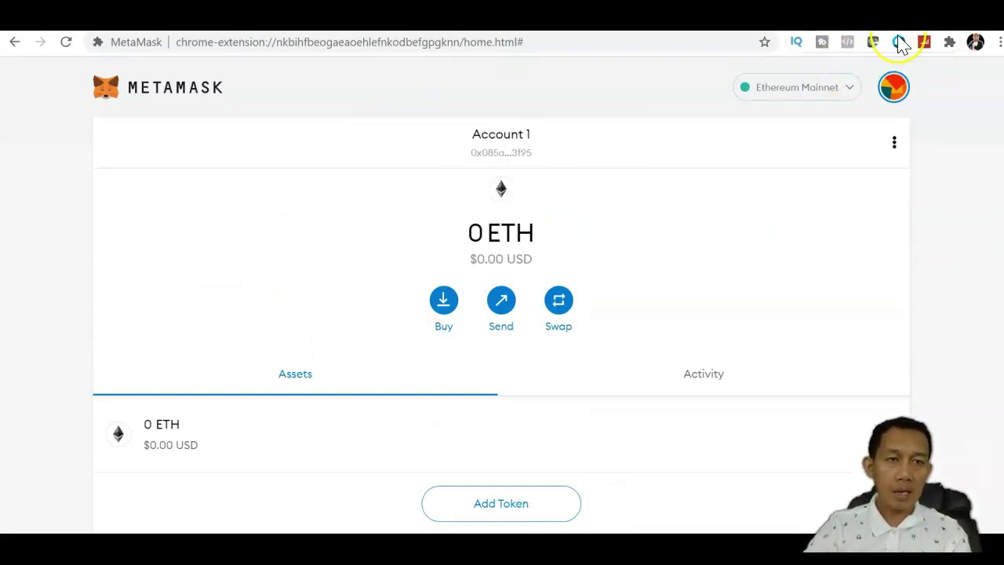
click(950, 43)
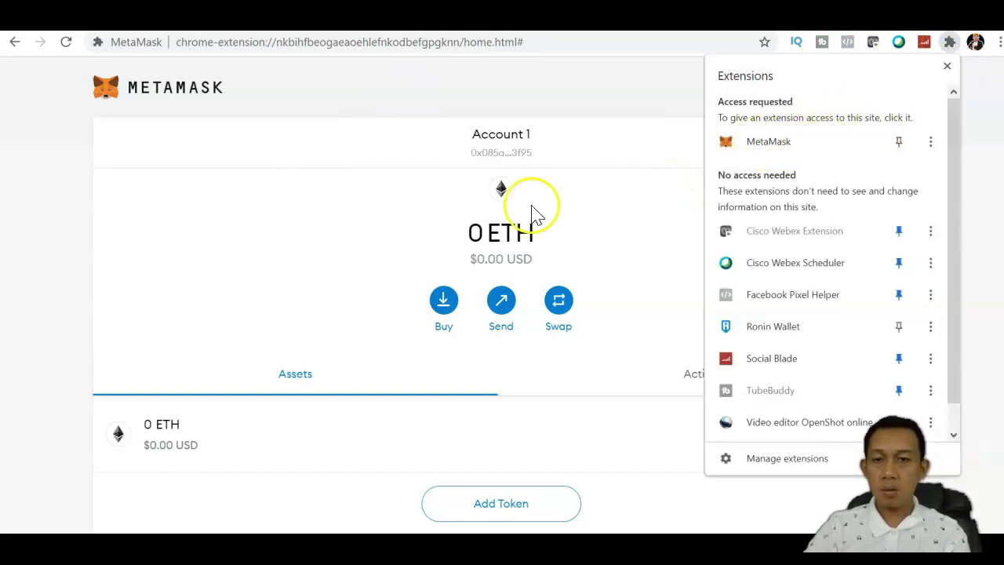
key(Escape)
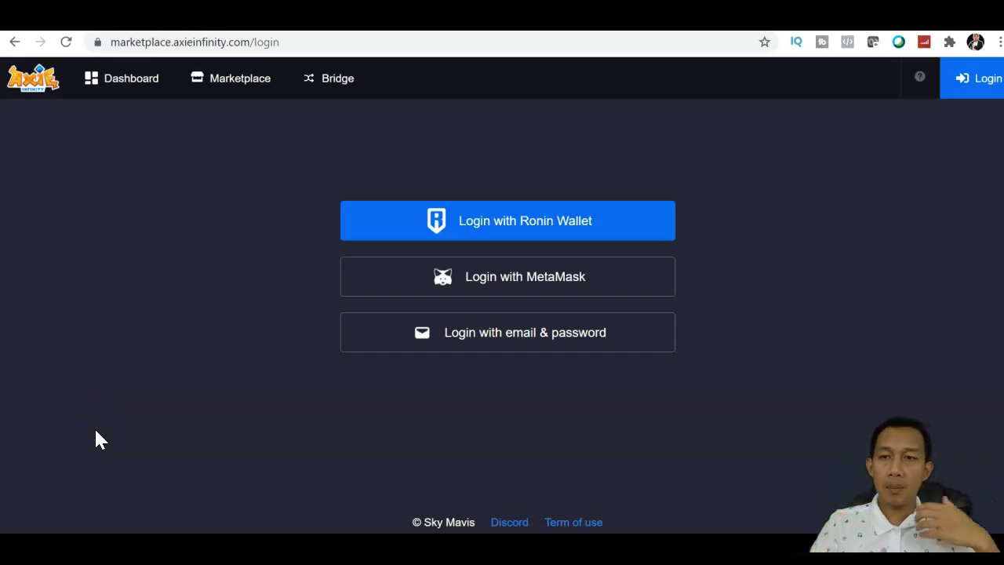
Step: Choose the marketplace login with email and password, fill in the account email and password, and complete the robot check
click(506, 336)
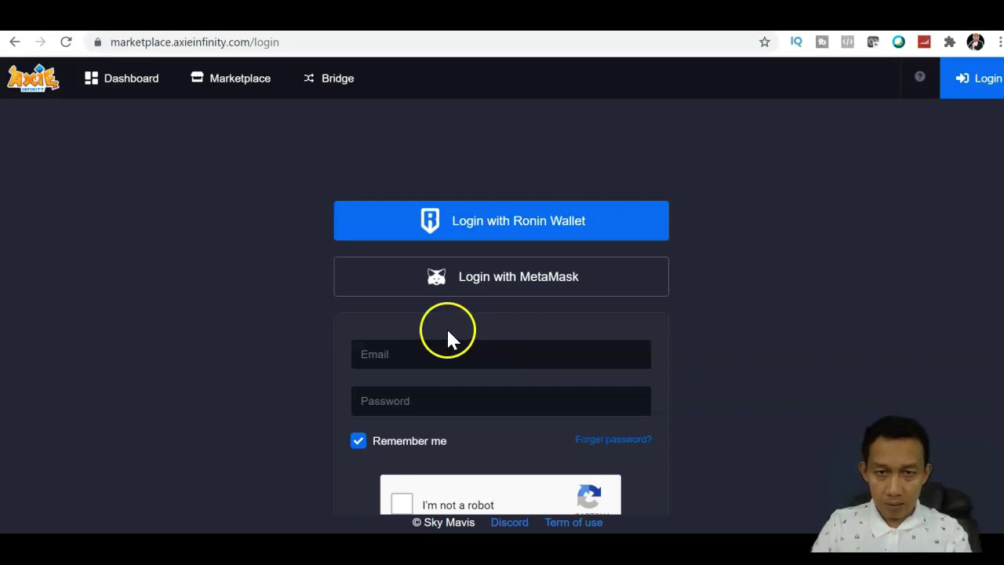
click(448, 359)
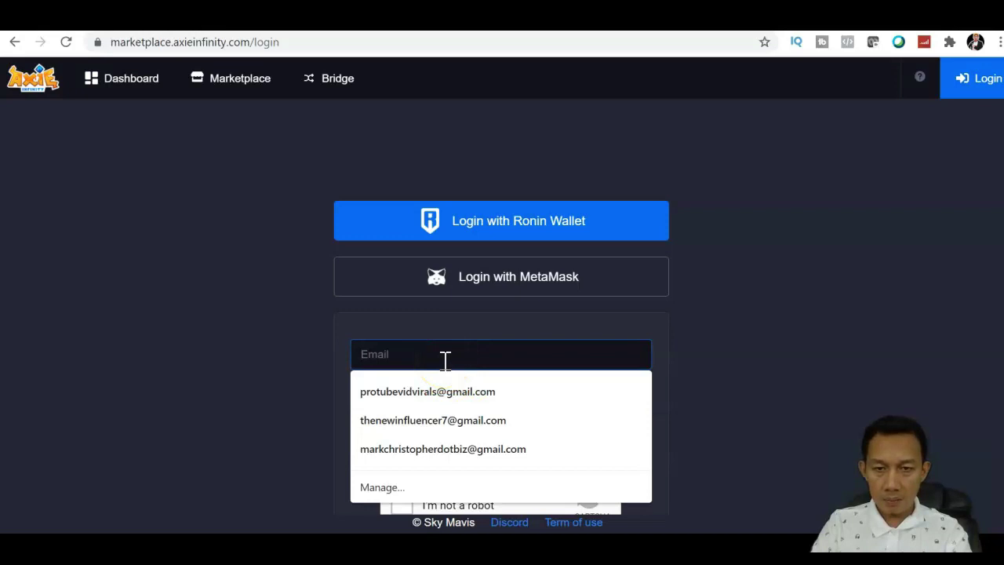
click(444, 396)
click(482, 404)
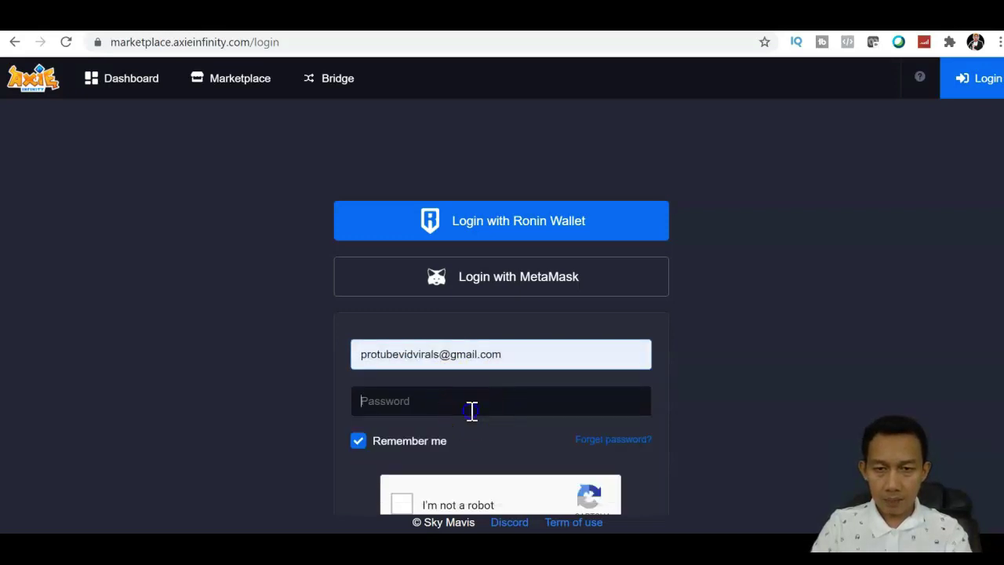
key(ctrl+v)
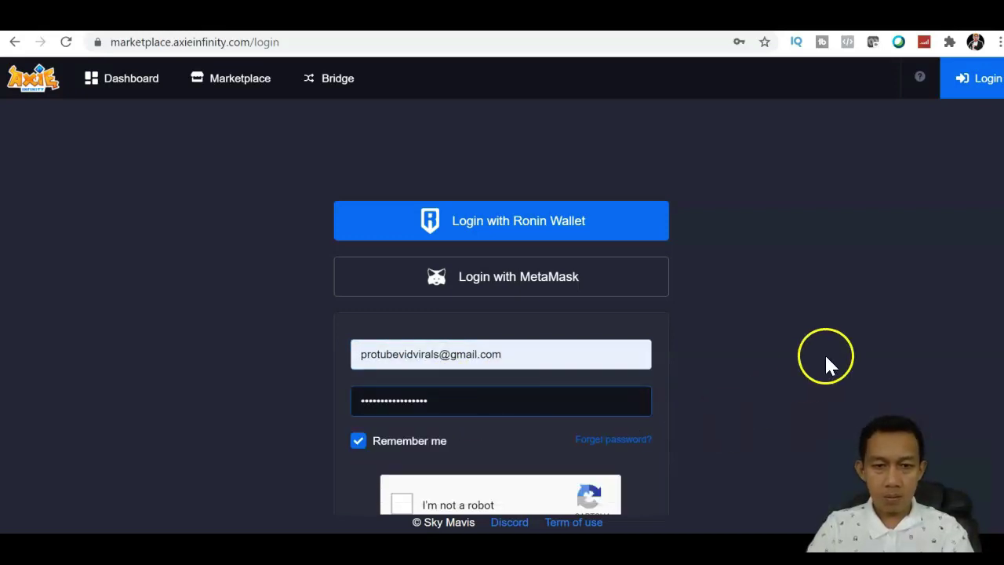
scroll(824, 359, down, 1)
click(400, 441)
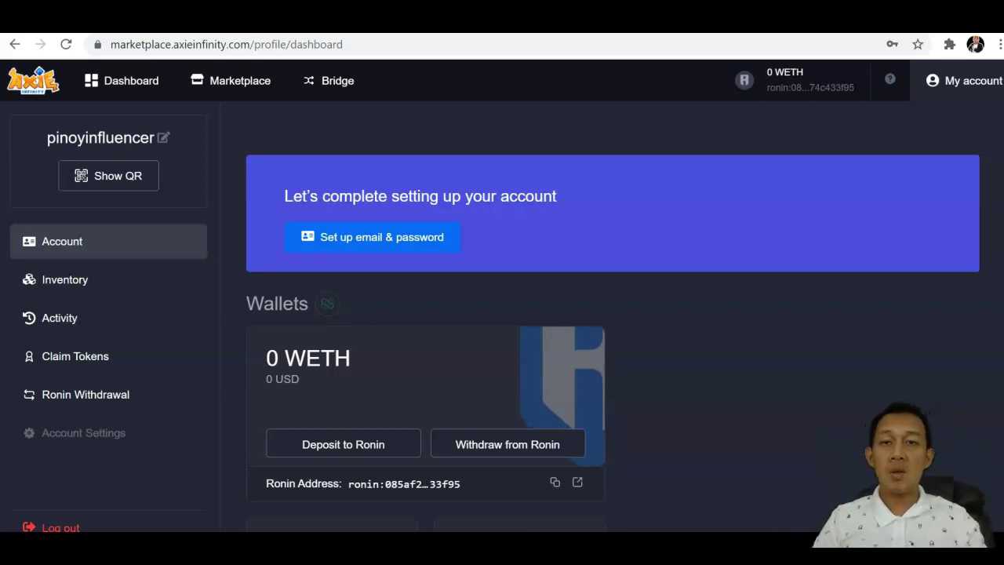
Step: Set up email and password for the Axie account, repeating the account password and confirming the form
click(384, 236)
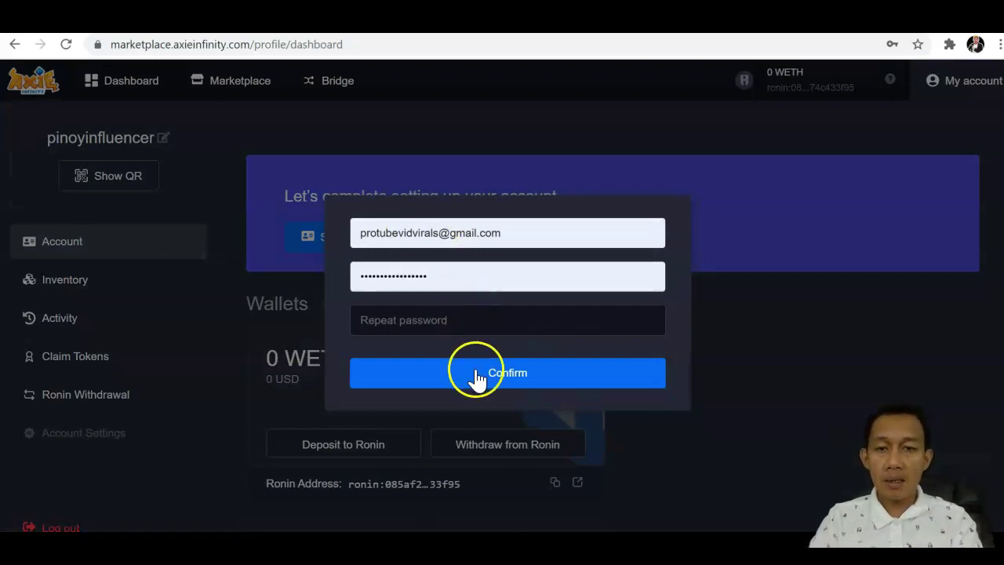
click(443, 320)
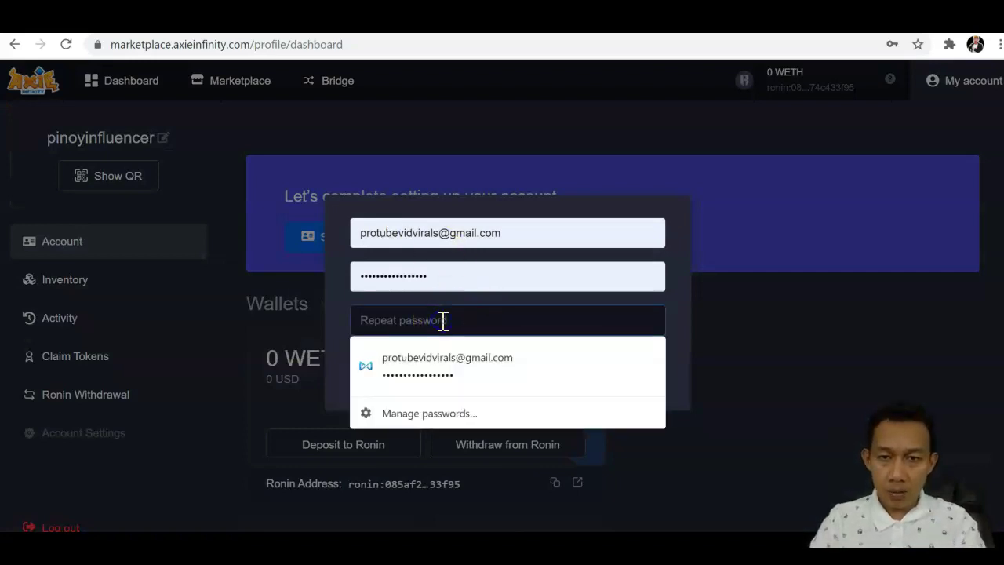
click(449, 375)
click(452, 378)
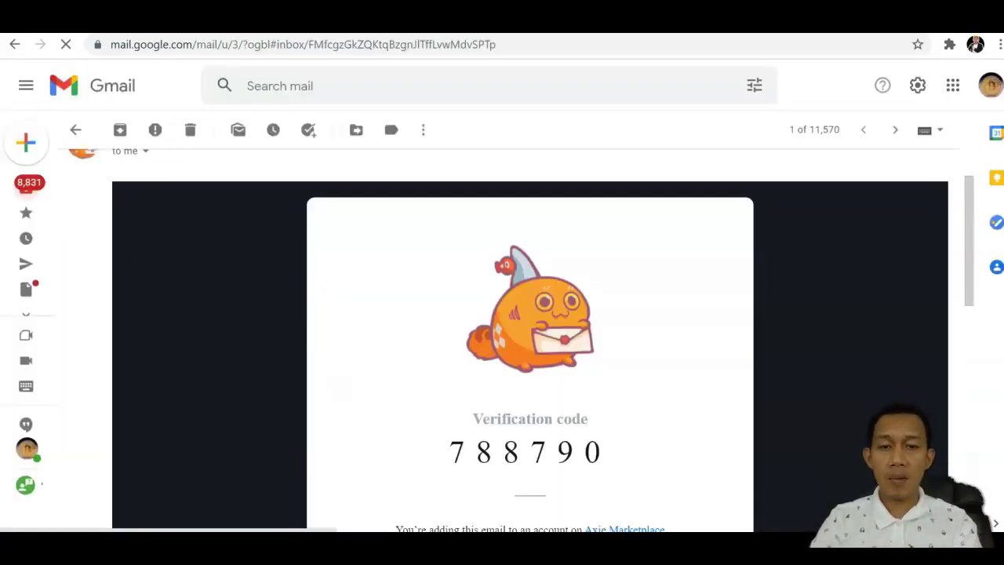
Step: Switch to Gmail and select the verification code in the Axie Marketplace email
drag(448, 451, 601, 456)
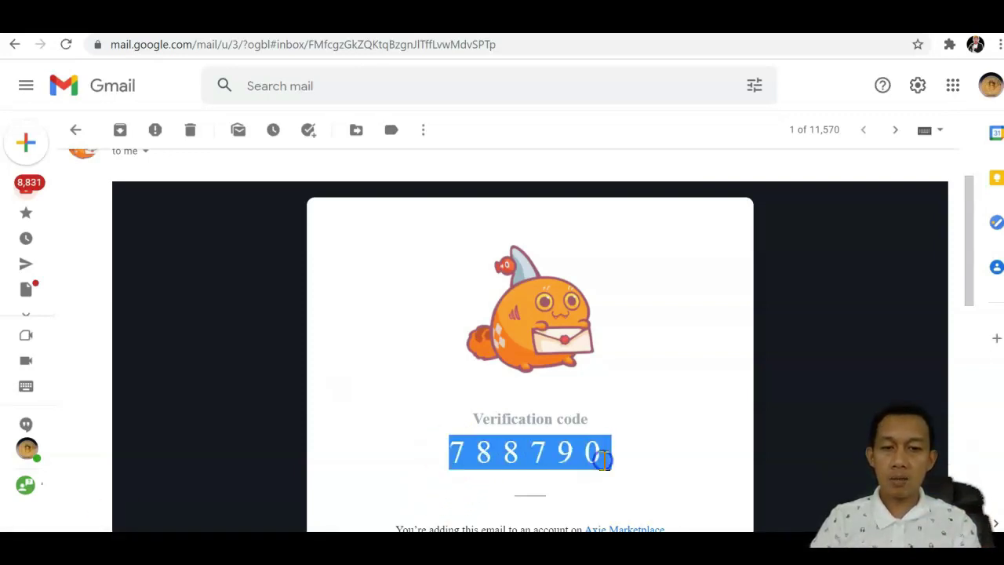
click(601, 459)
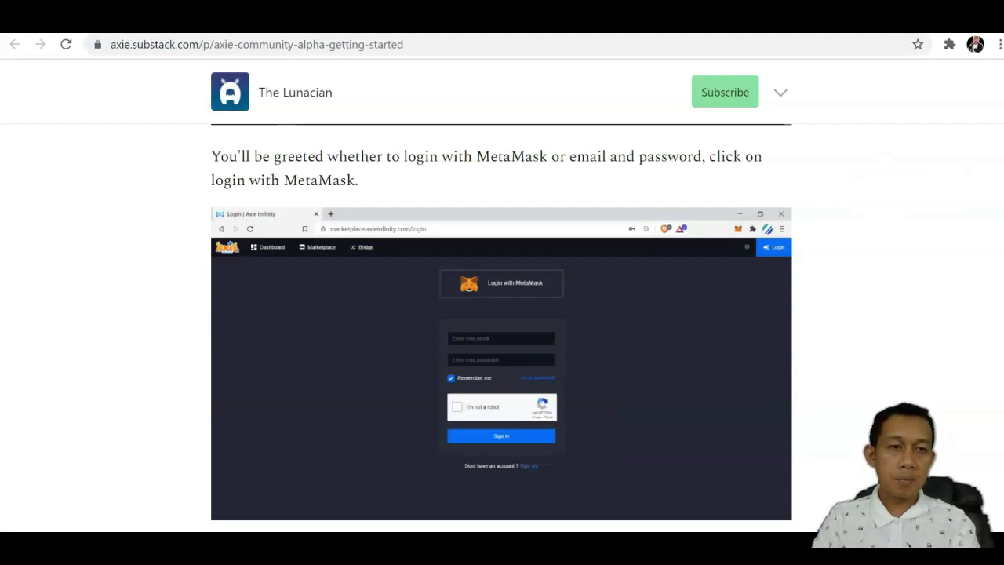
Step: Review the Axie Community Alpha getting-started guide, covering the summary, MetaMask, account creation, email and password setup, and Ronin wallet sections
scroll(502, 313, up, 15)
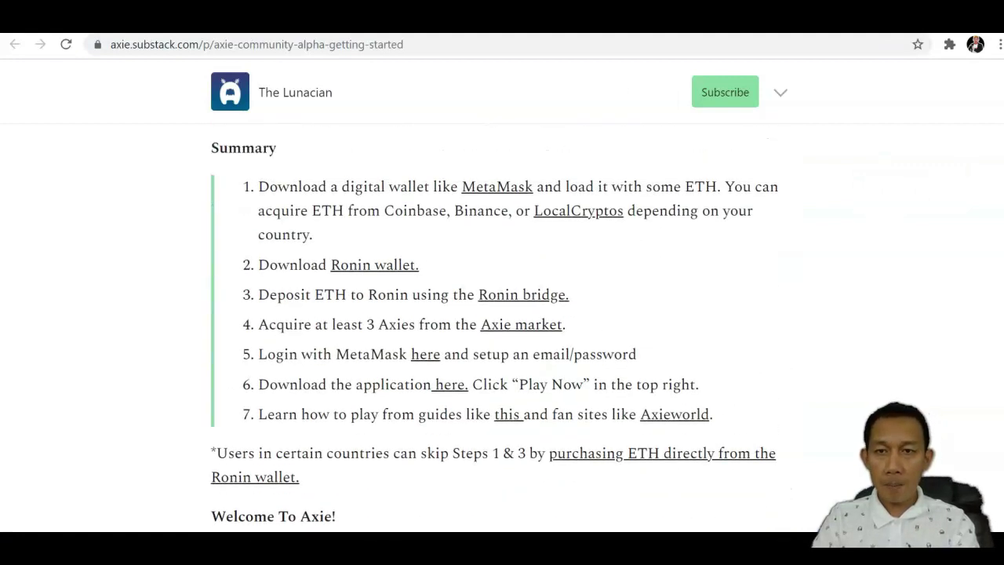
scroll(502, 314, down, 2)
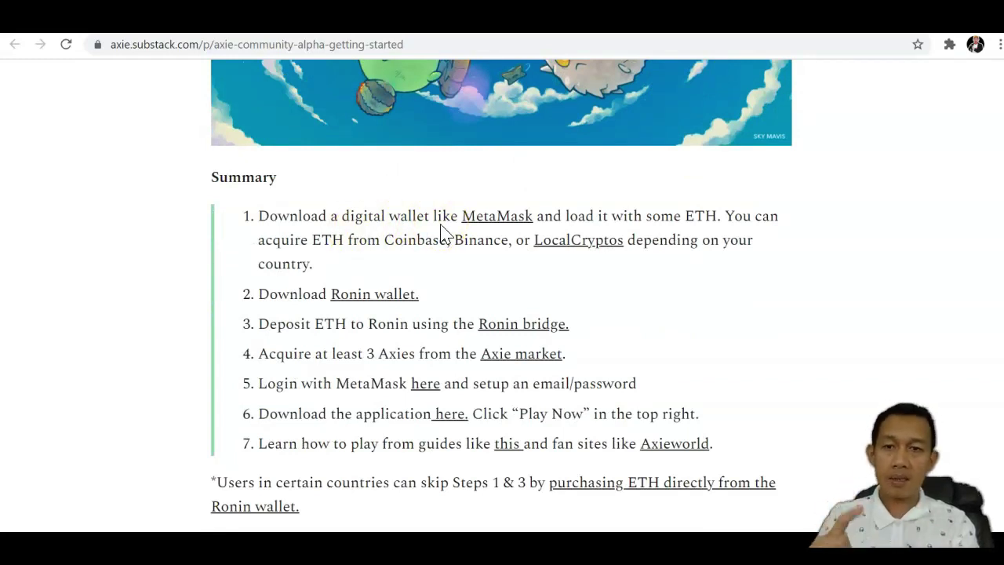
click(351, 314)
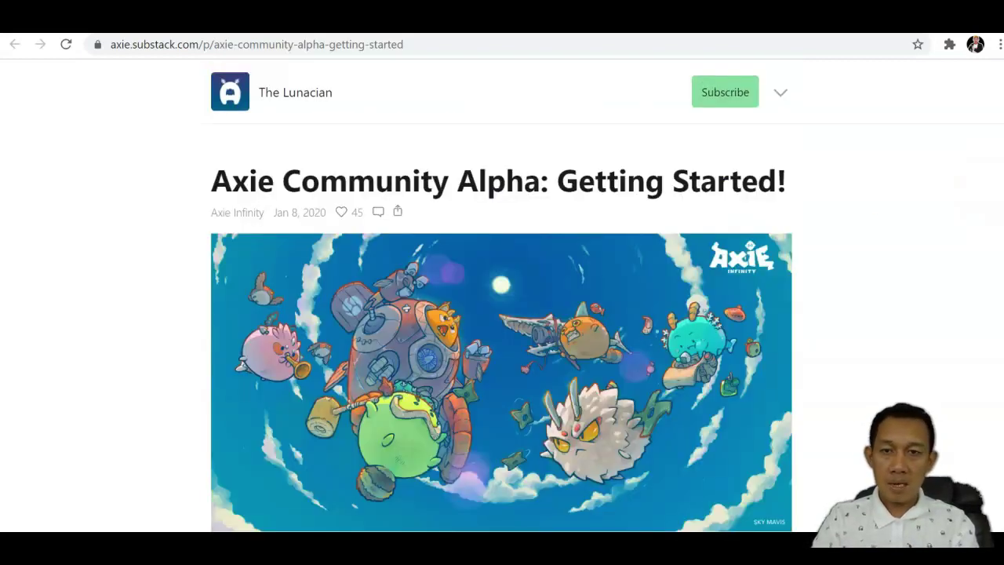
scroll(502, 314, down, 15)
scroll(502, 314, down, 3)
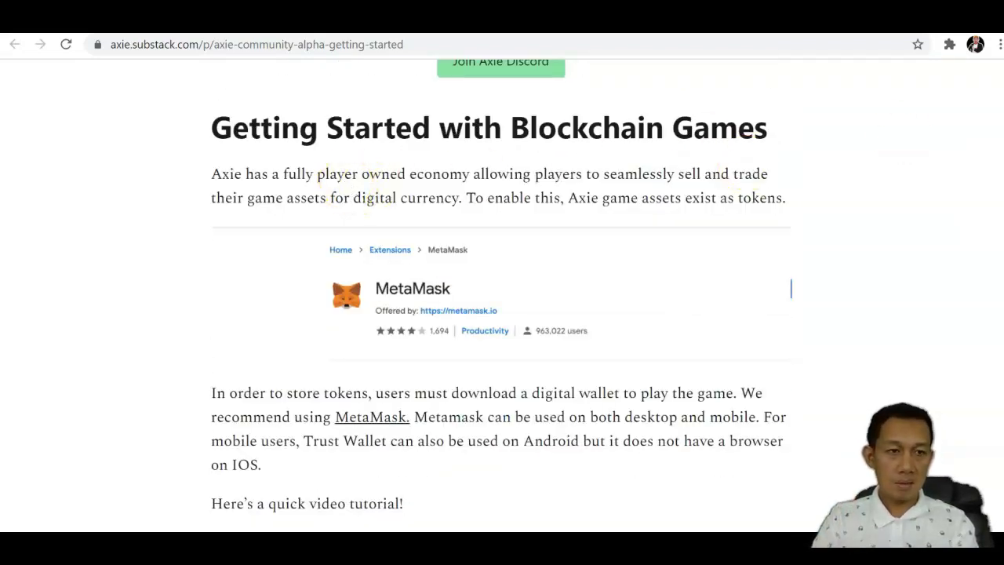
scroll(502, 314, down, 5)
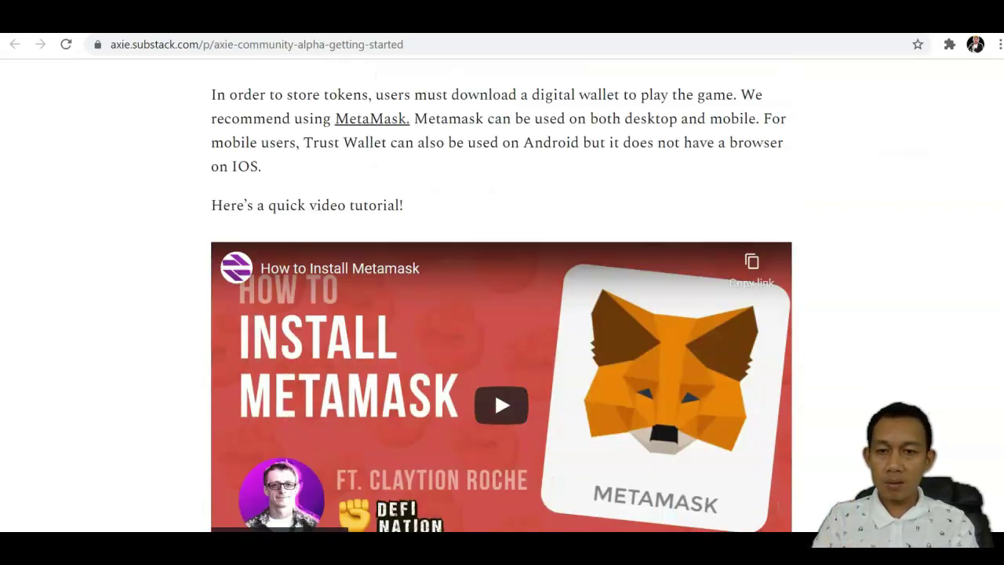
scroll(668, 284, down, 4)
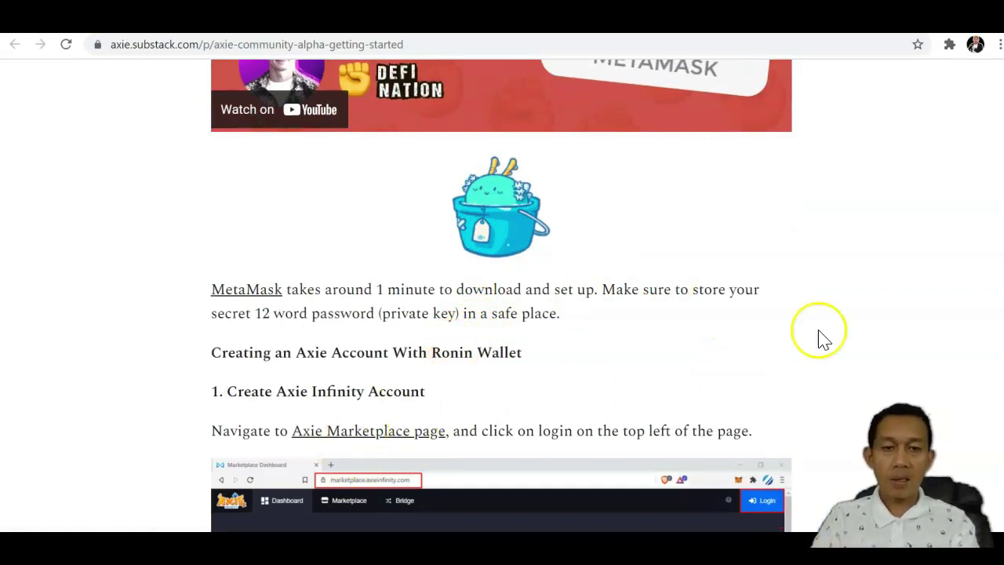
scroll(502, 296, down, 4)
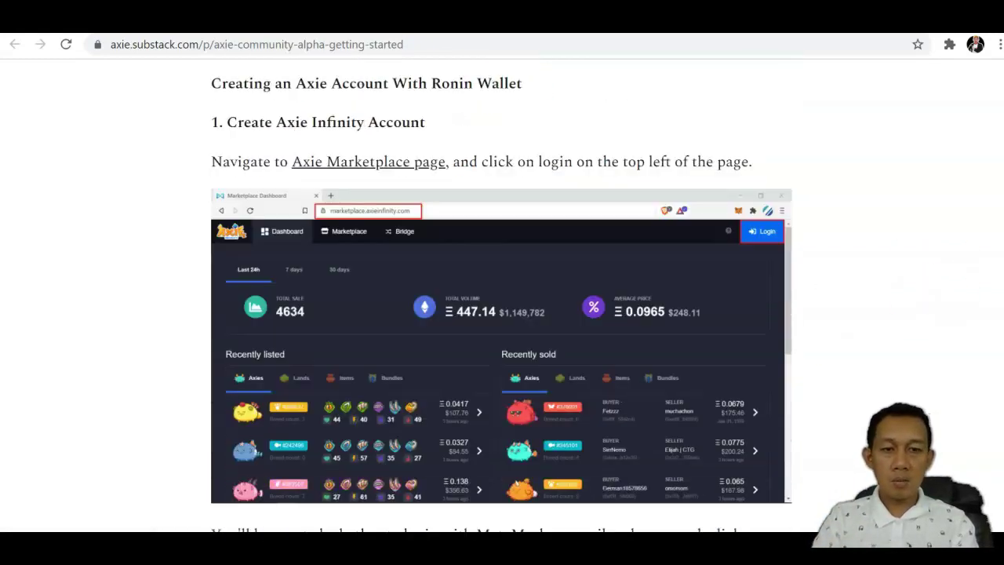
scroll(502, 296, down, 10)
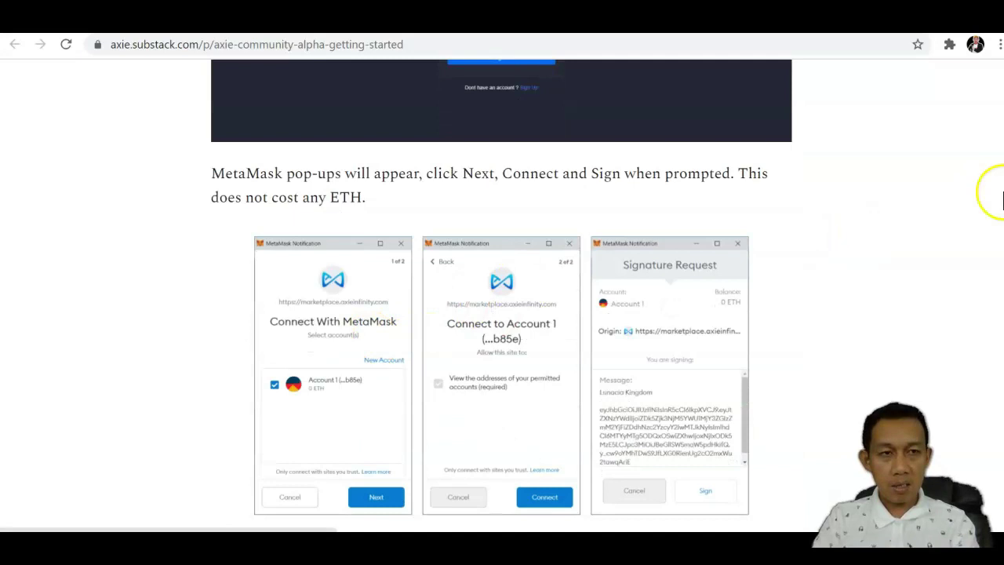
scroll(503, 296, down, 5)
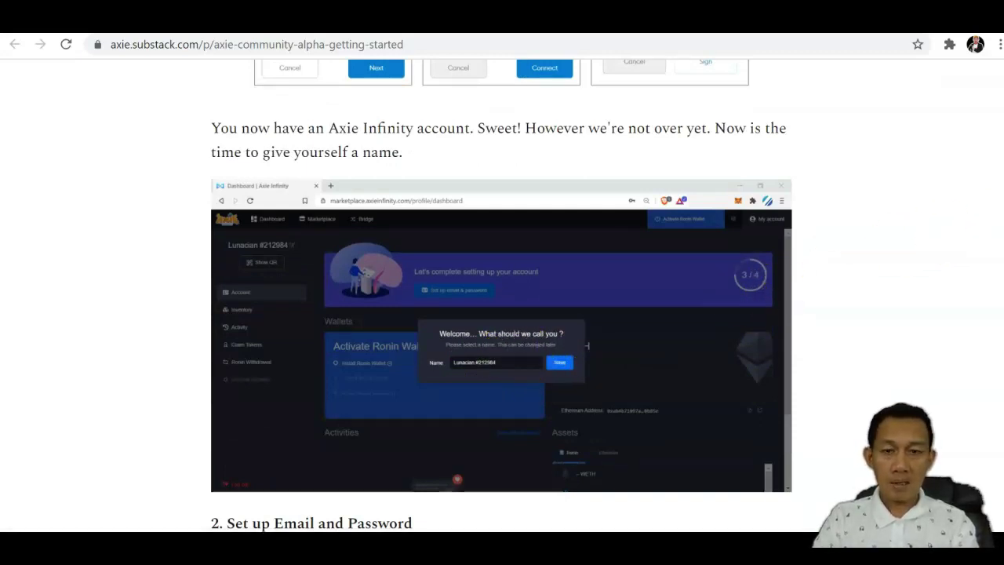
scroll(502, 298, down, 5)
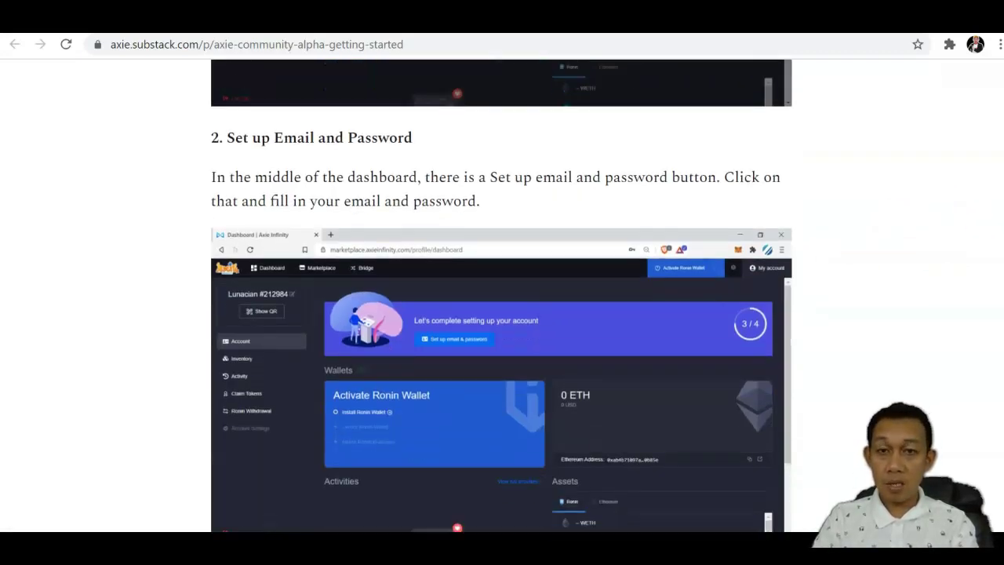
scroll(502, 299, down, 8)
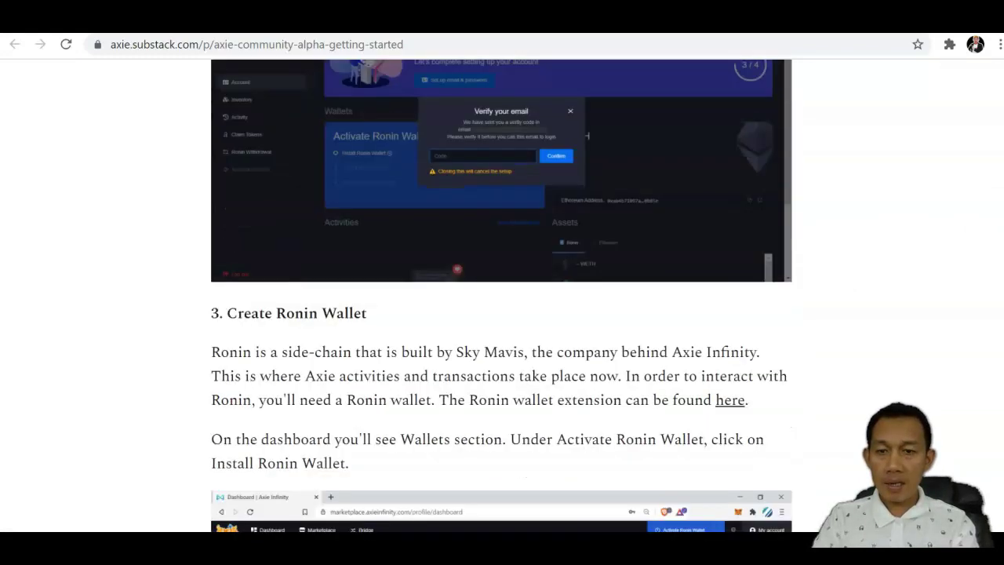
scroll(502, 298, down, 2)
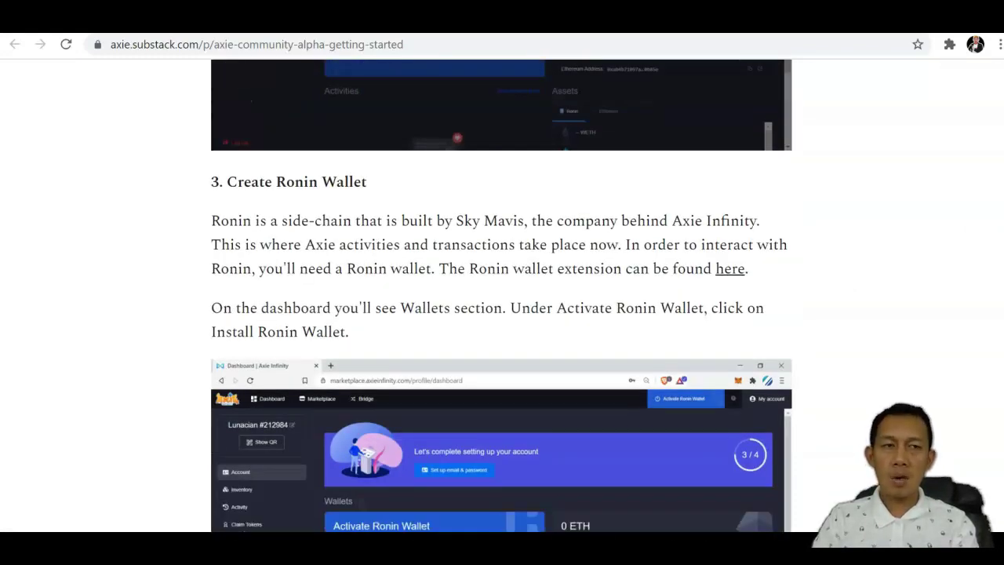